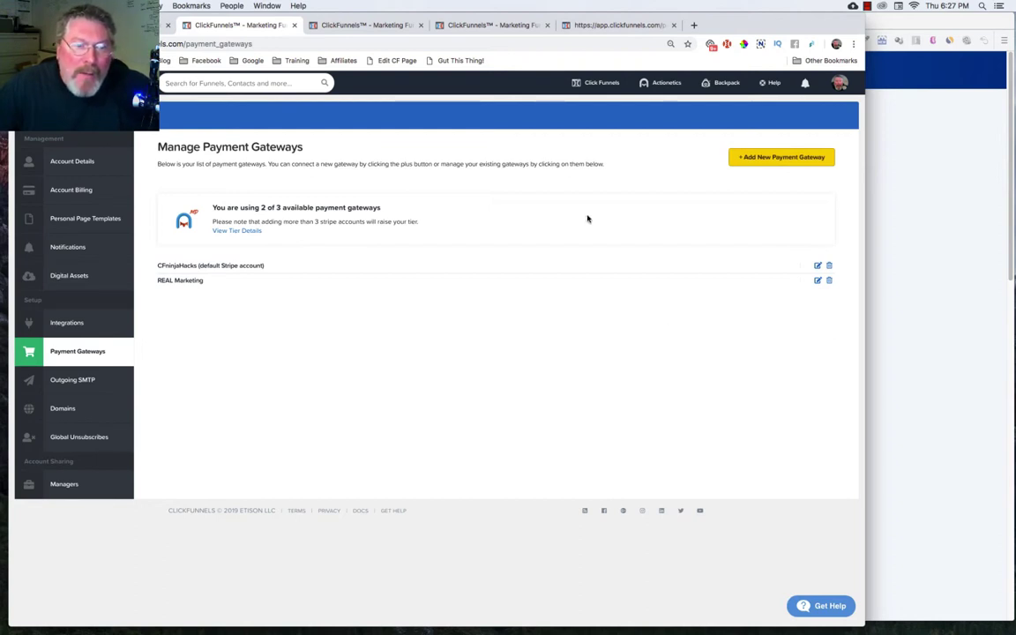
- Start adding a new payment gateway of type PayPal V2
{"action": "left_click", "coordinate": [758, 159]}
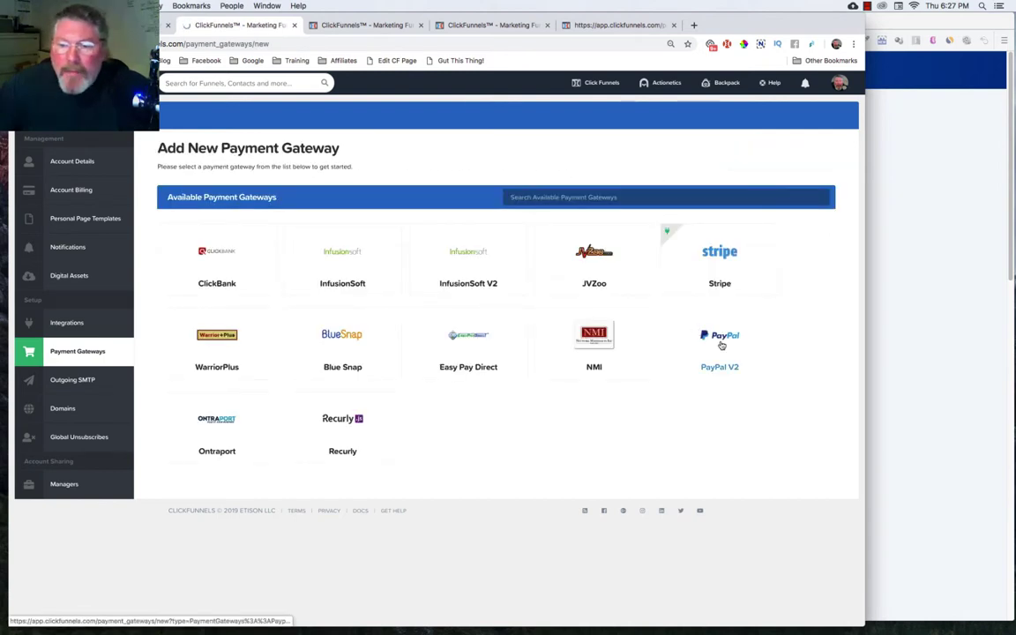
{"action": "left_click", "coordinate": [721, 344]}
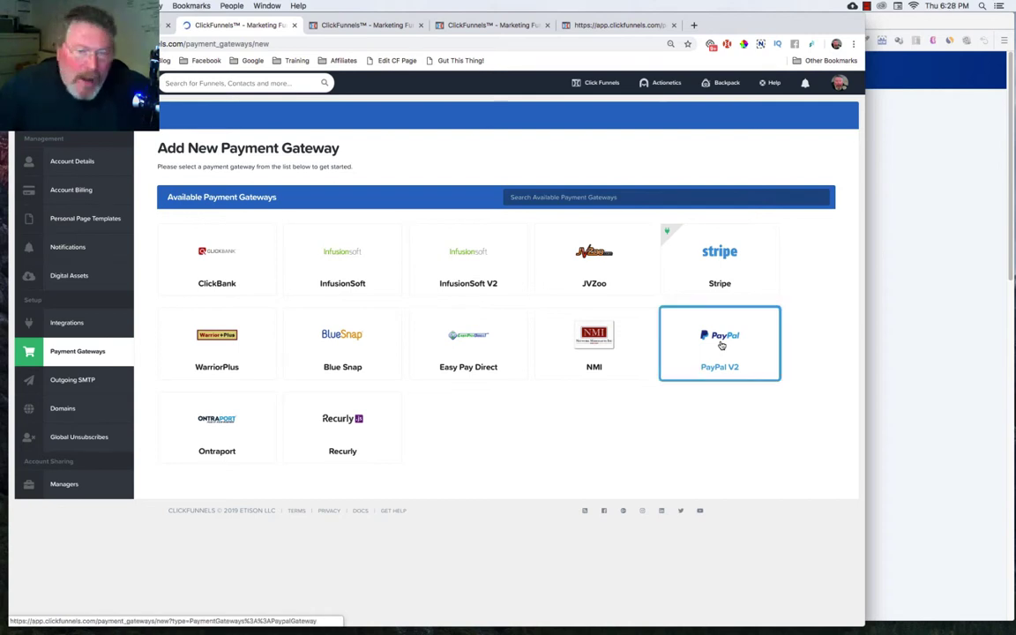
{"action": "left_click", "coordinate": [721, 344]}
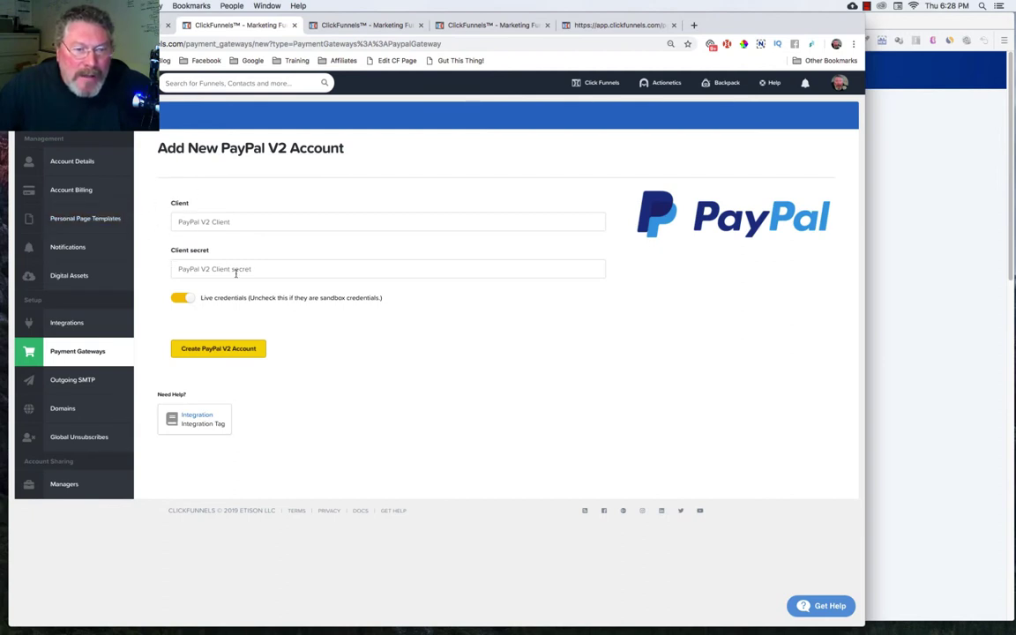
- Switch to the PayPal business account and open the developer dashboard through the Developer site tool
{"action": "left_click", "coordinate": [963, 276]}
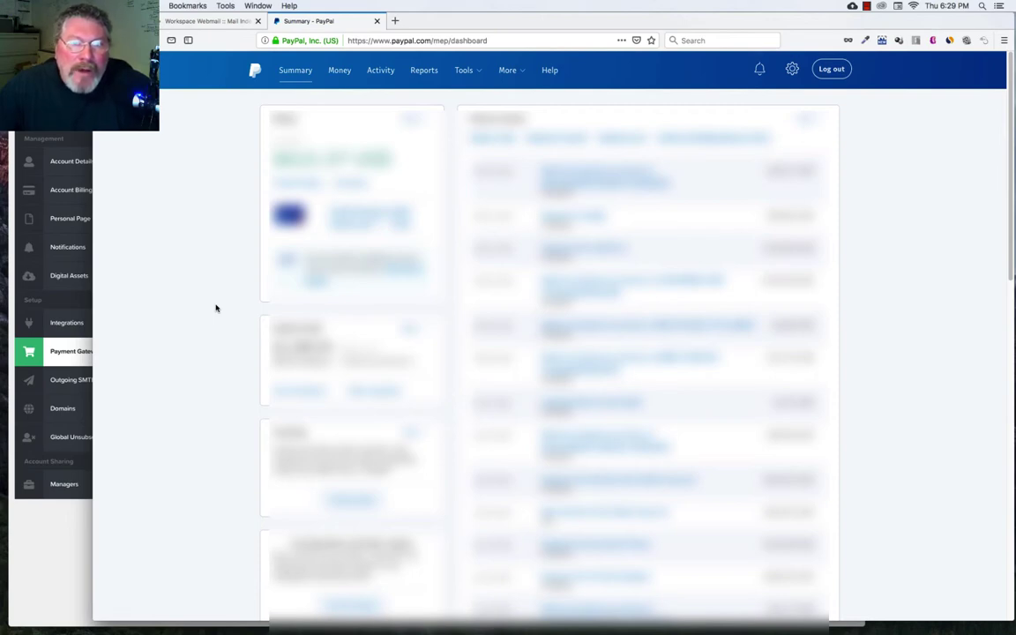
{"action": "left_click", "coordinate": [463, 71]}
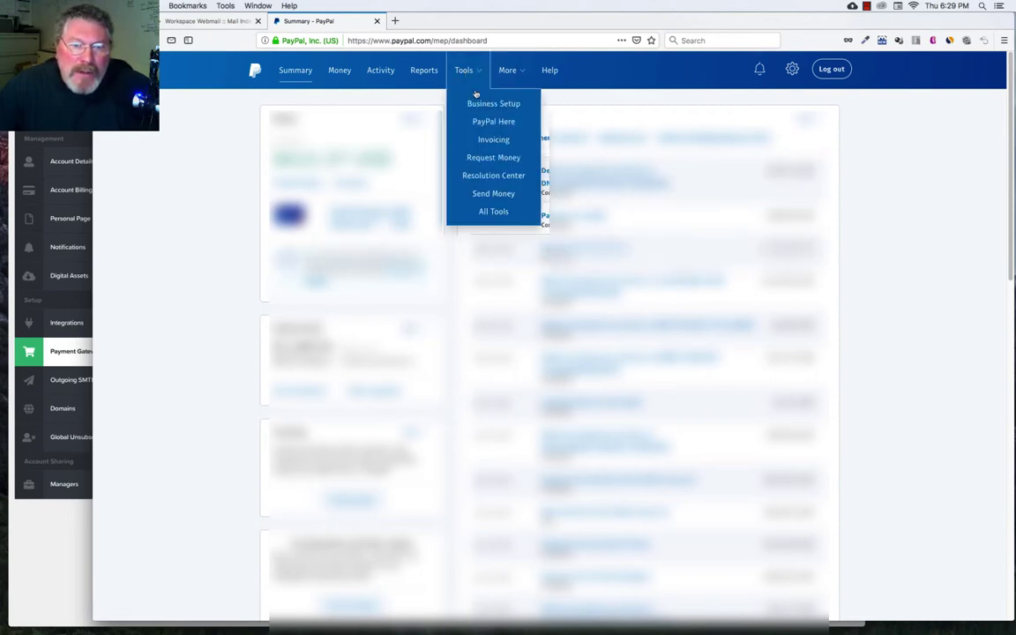
{"action": "left_click", "coordinate": [487, 211]}
{"action": "scroll", "coordinate": [487, 211], "scroll_direction": "down", "scroll_amount": 1}
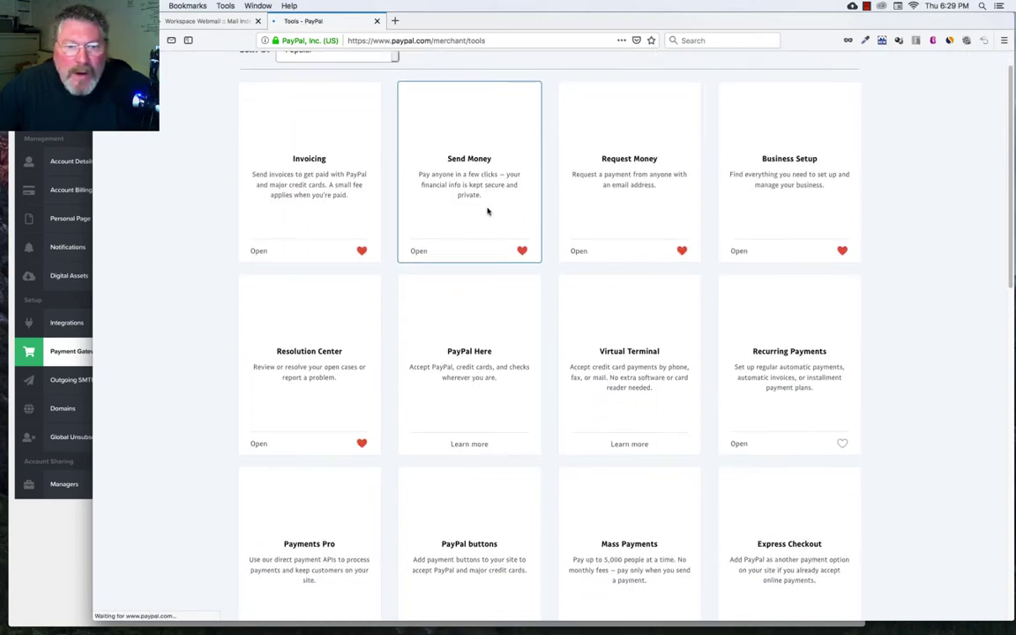
{"action": "scroll", "coordinate": [487, 212], "scroll_direction": "down", "scroll_amount": 10}
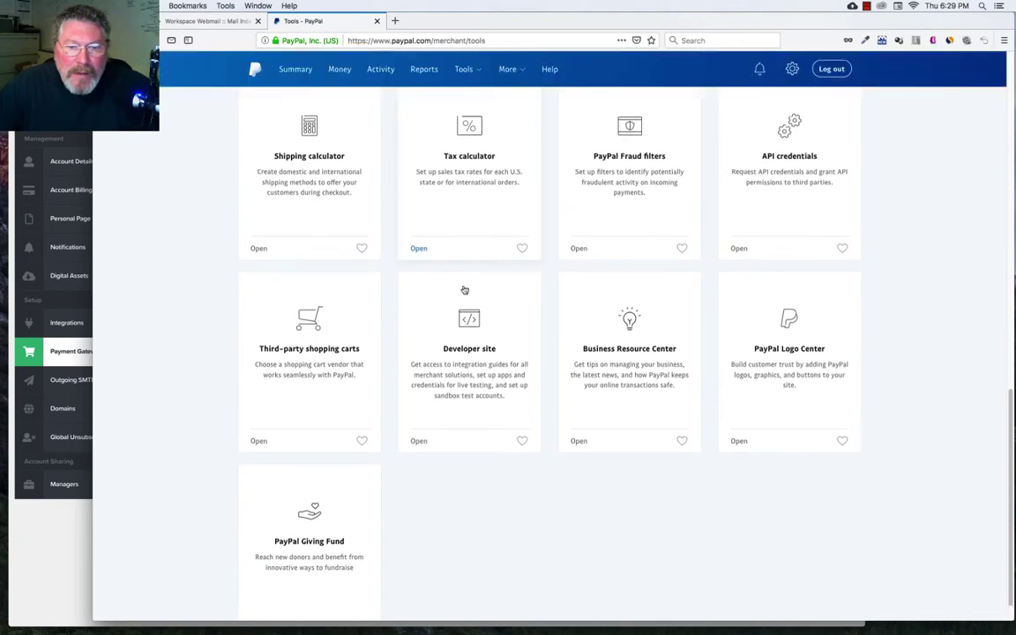
{"action": "left_click", "coordinate": [465, 291]}
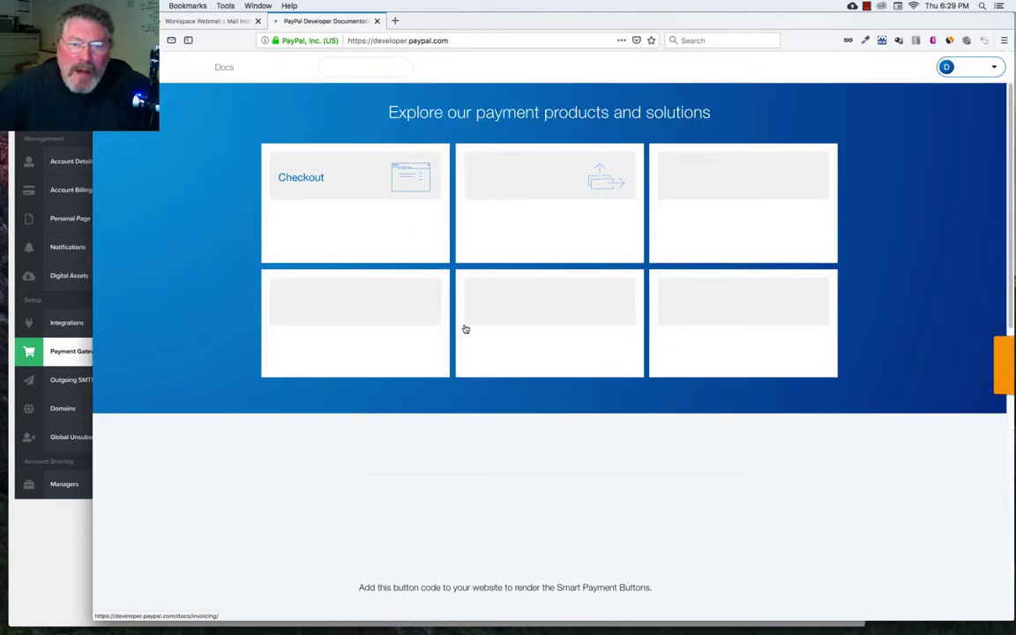
{"action": "left_click", "coordinate": [970, 67]}
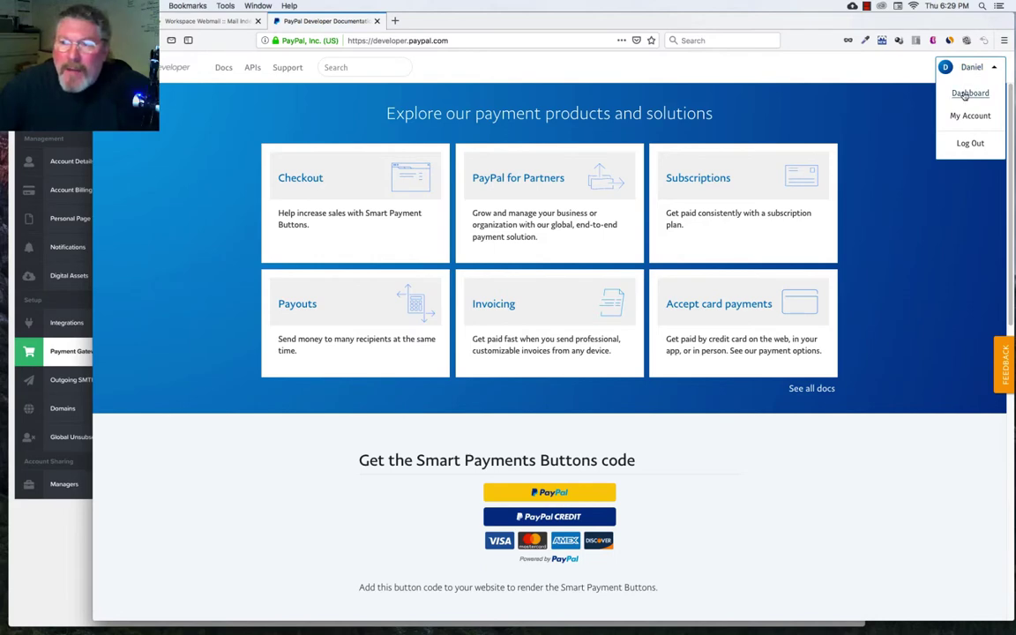
{"action": "left_click", "coordinate": [963, 93]}
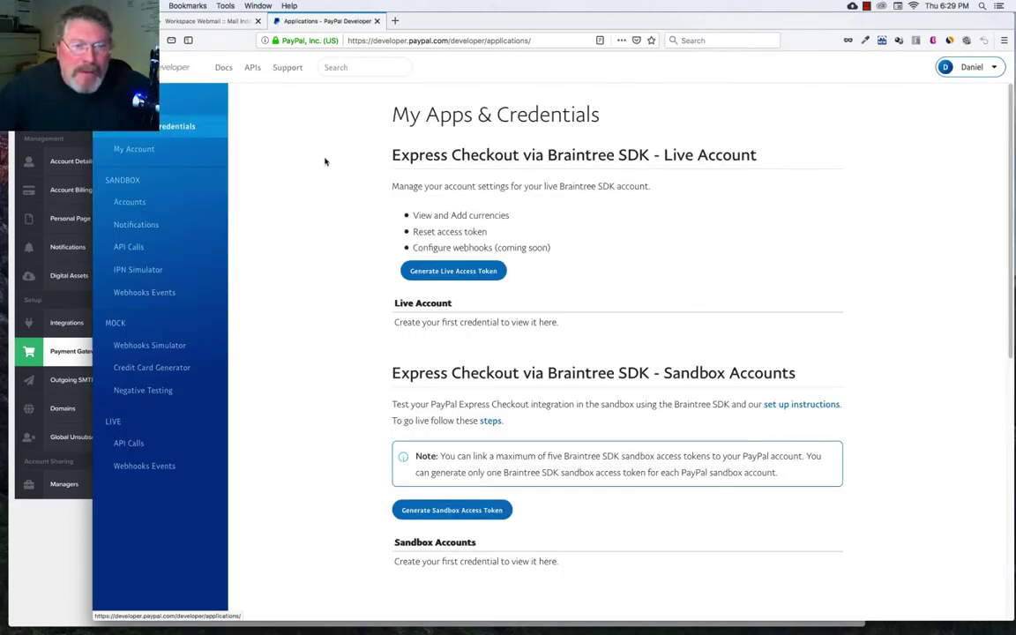
- Create a REST API app named CFNH under My Apps & Credentials
{"action": "scroll", "coordinate": [326, 220], "scroll_direction": "down", "scroll_amount": 2}
{"action": "scroll", "coordinate": [326, 220], "scroll_direction": "down", "scroll_amount": 5}
{"action": "scroll", "coordinate": [468, 350], "scroll_direction": "down", "scroll_amount": 4}
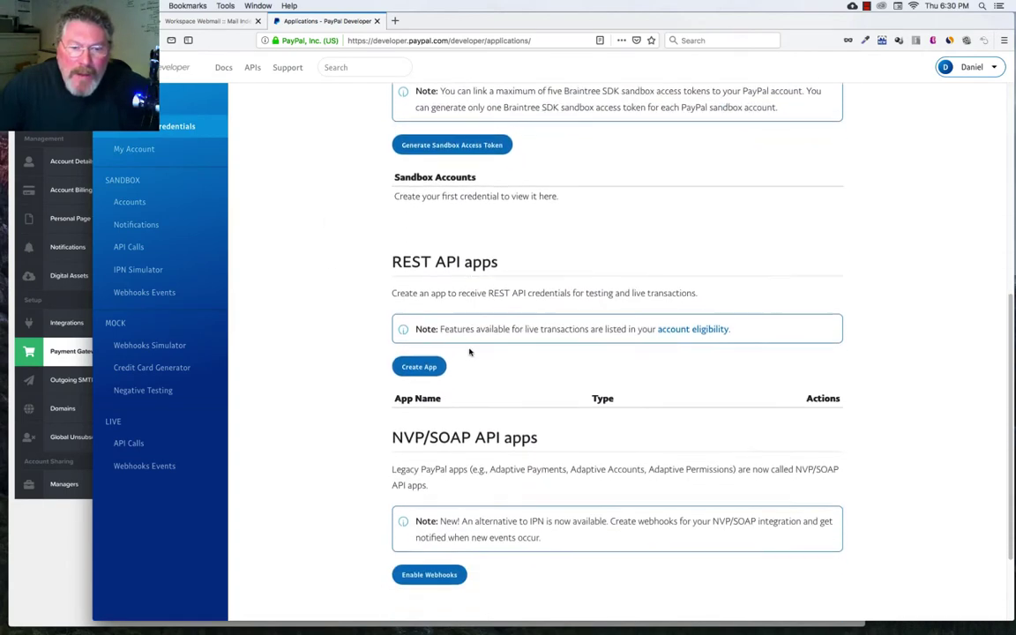
{"action": "left_click", "coordinate": [417, 291]}
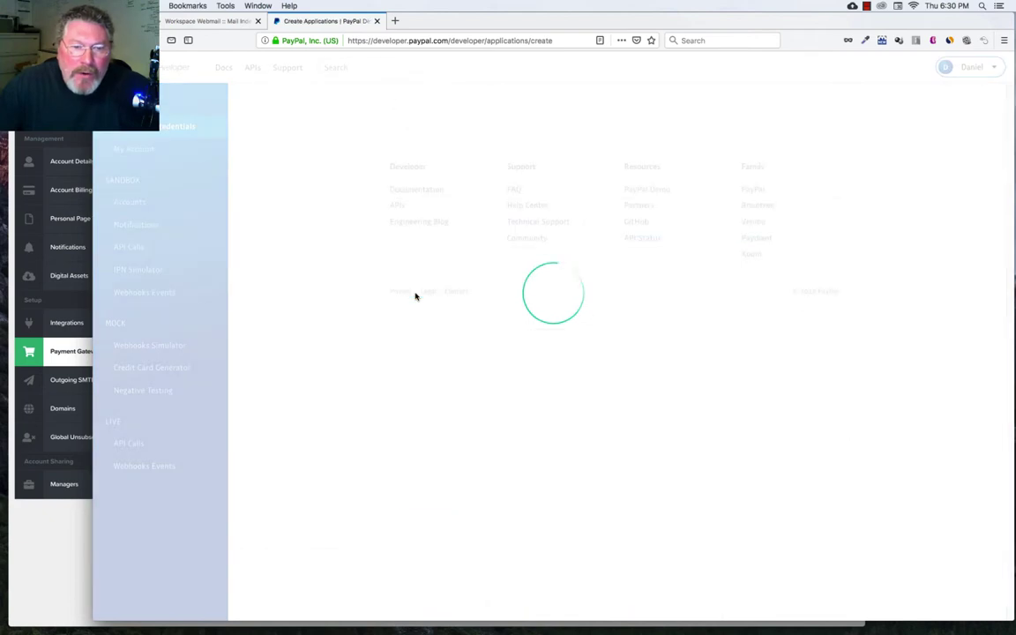
{"action": "left_click", "coordinate": [434, 252]}
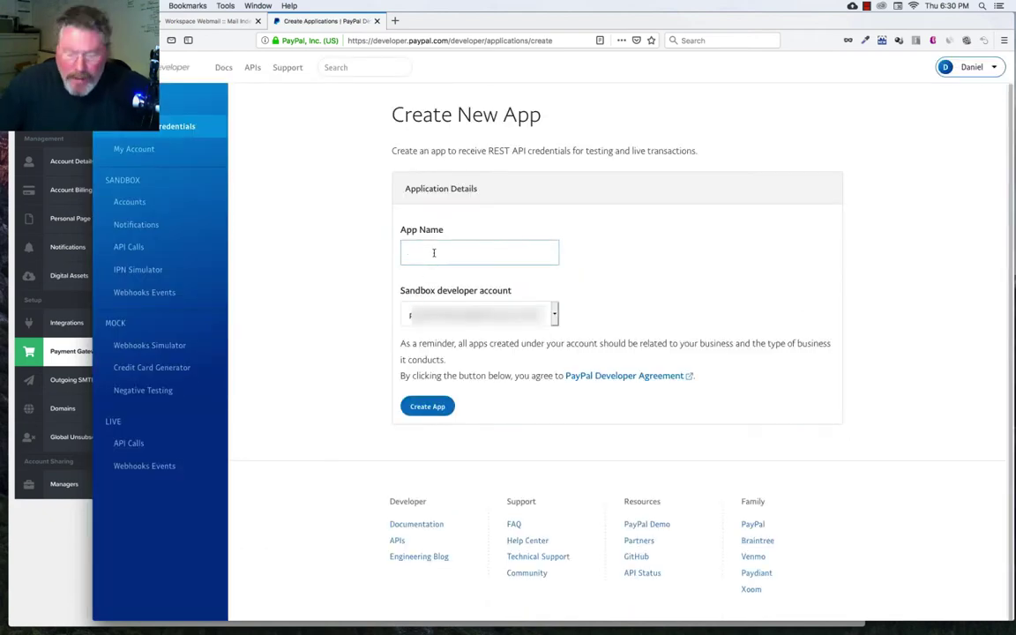
{"action": "type", "text": "CFNH"}
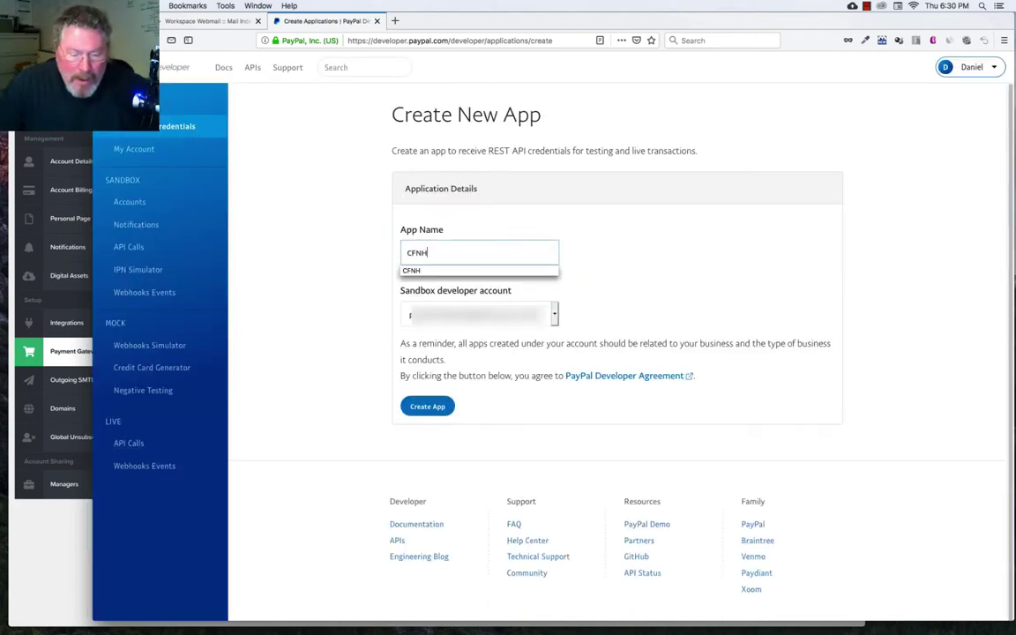
{"action": "key", "text": "Return"}
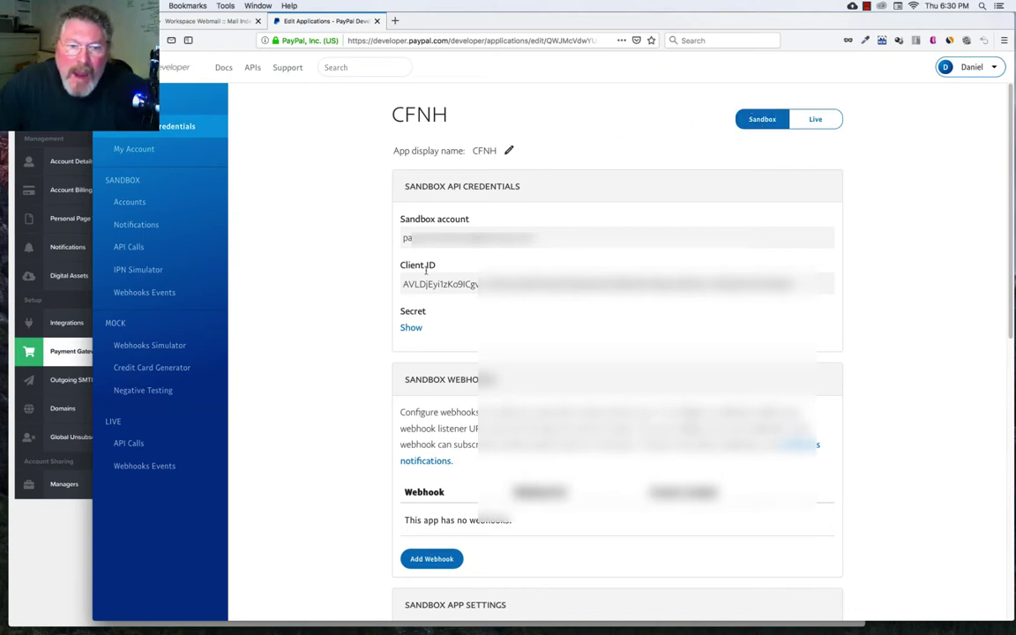
- Reveal the CFNH app's sandbox and live secrets, ending on the sandbox credentials
{"action": "left_click", "coordinate": [413, 328]}
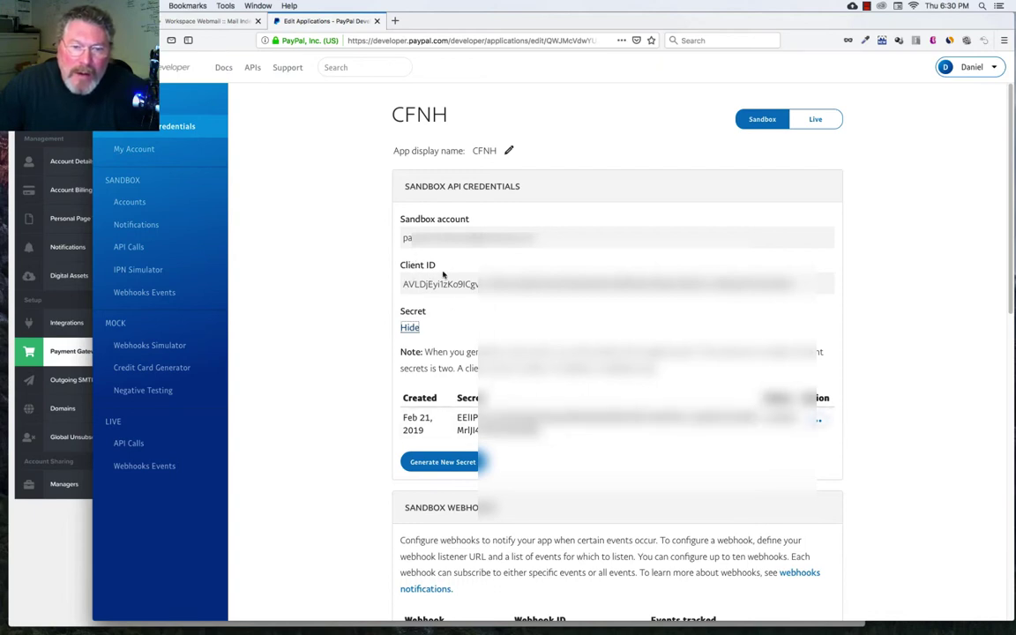
{"action": "left_click", "coordinate": [814, 120]}
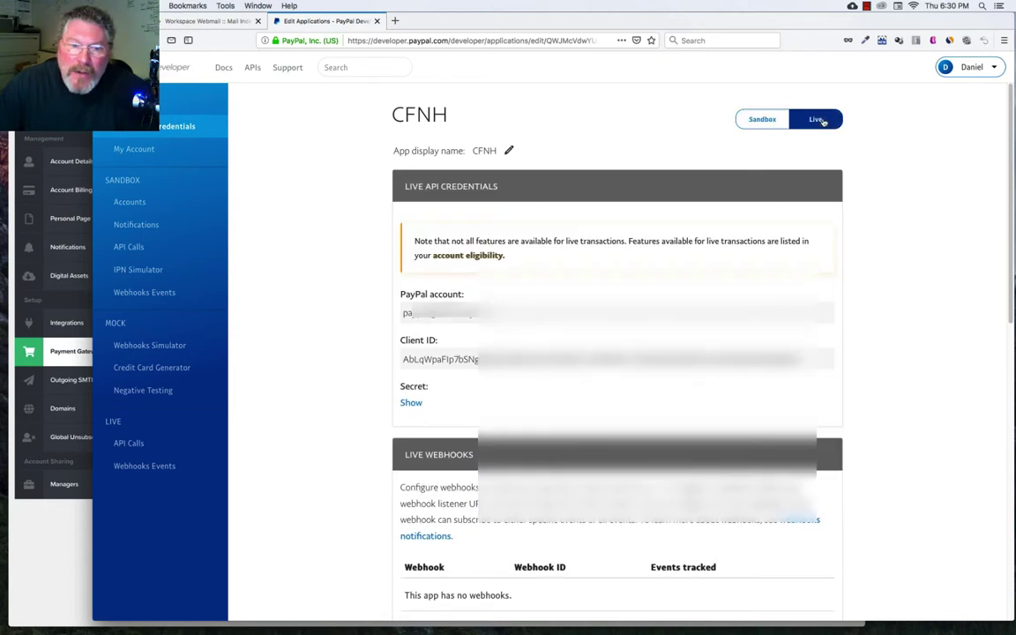
{"action": "left_click", "coordinate": [411, 403]}
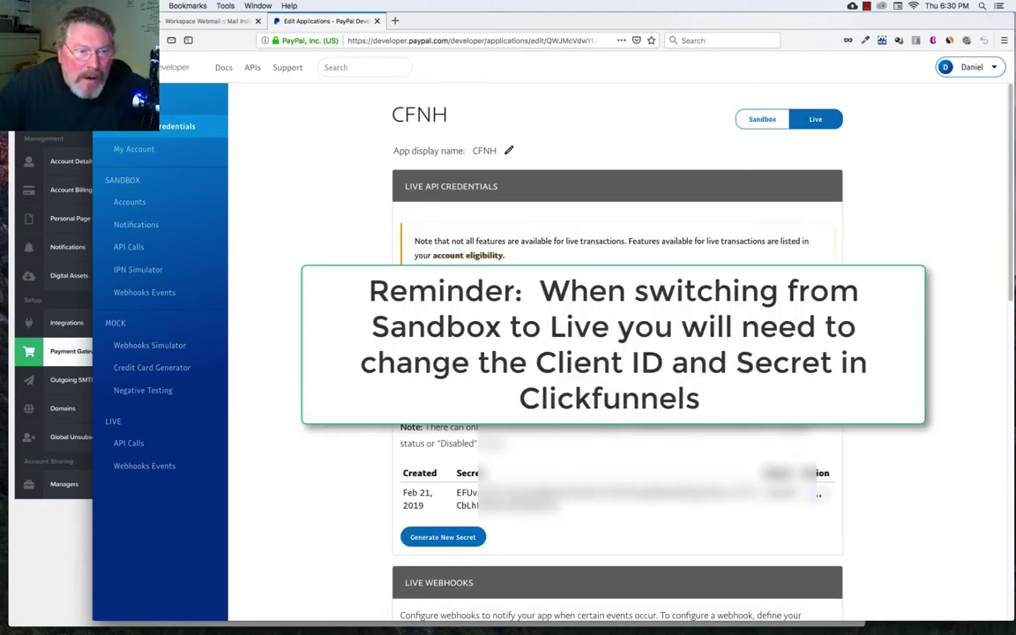
{"action": "left_click", "coordinate": [752, 120]}
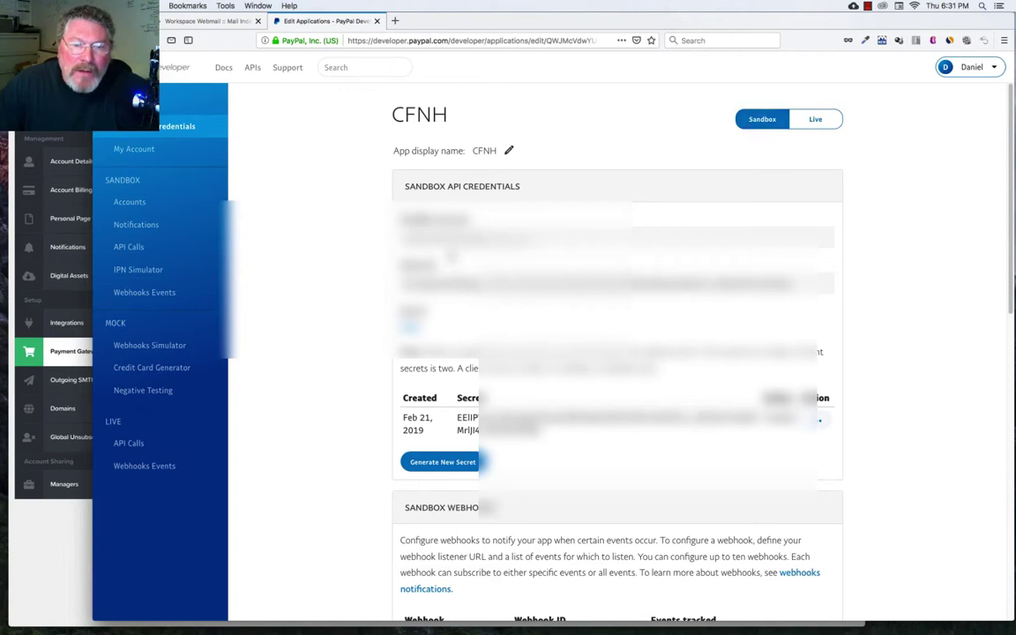
- Copy the app's sandbox client ID and secret from PayPal into the Client and Client secret fields in ClickFunnels
{"action": "double_click", "coordinate": [595, 282]}
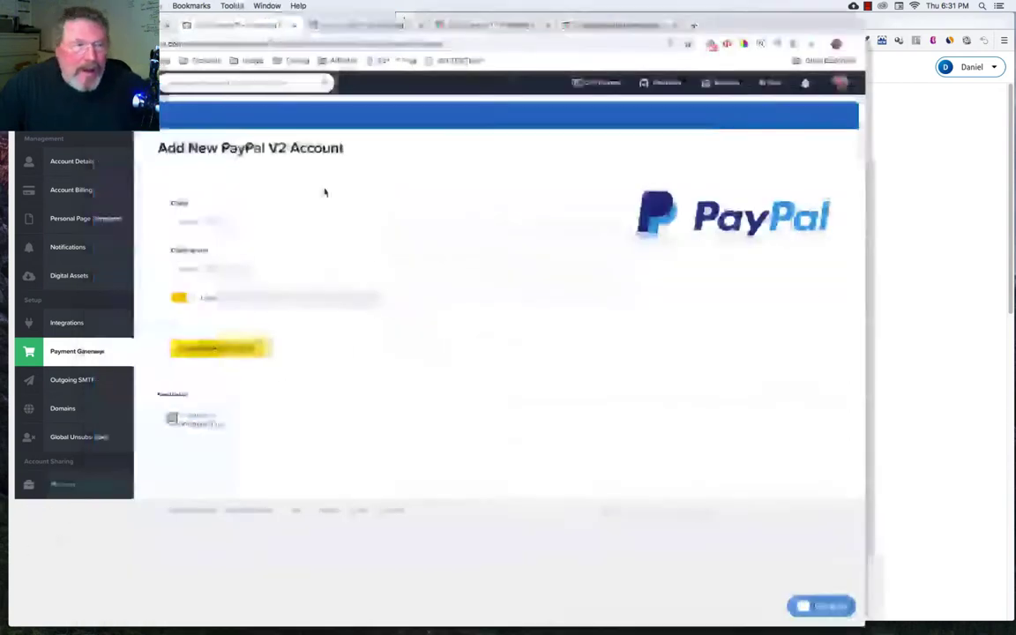
{"action": "key", "text": "super+Tab"}
{"action": "left_click", "coordinate": [189, 222]}
{"action": "key", "text": "super+v"}
{"action": "key", "text": "super+Tab"}
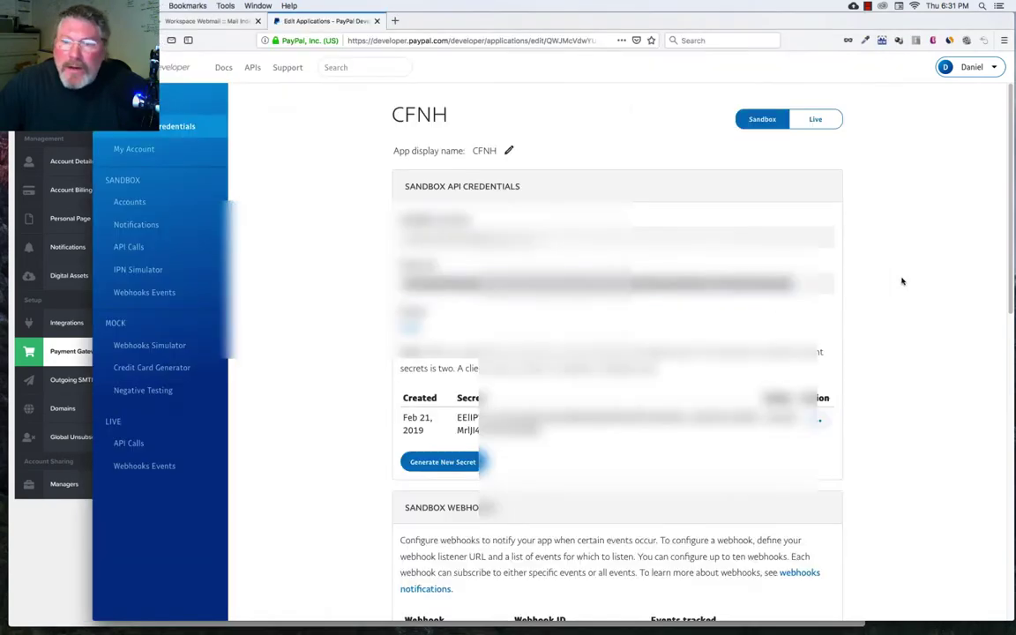
{"action": "double_click", "coordinate": [617, 417]}
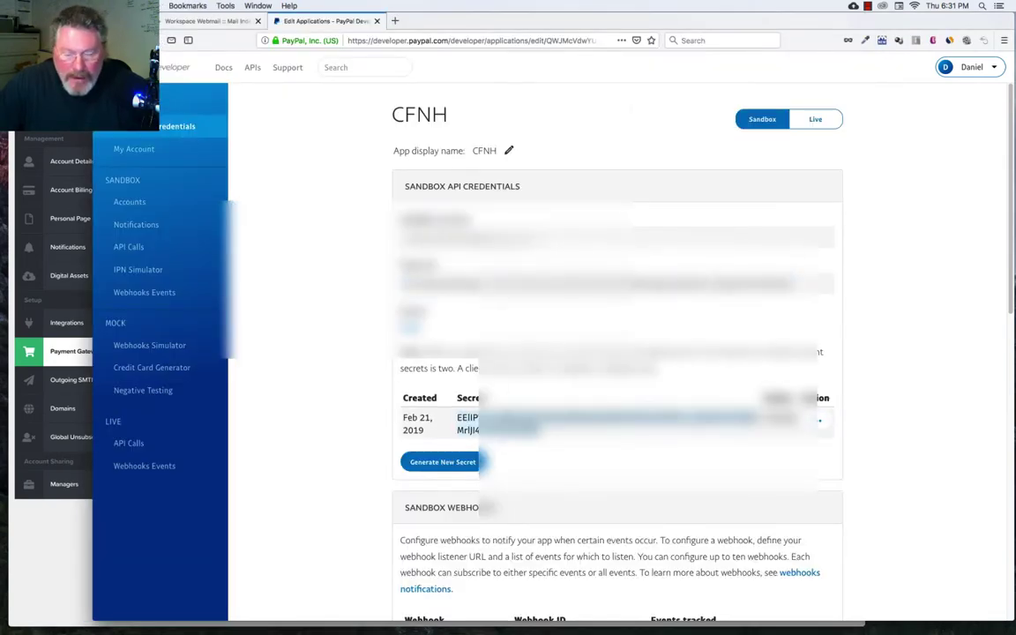
{"action": "key", "text": "super+Tab"}
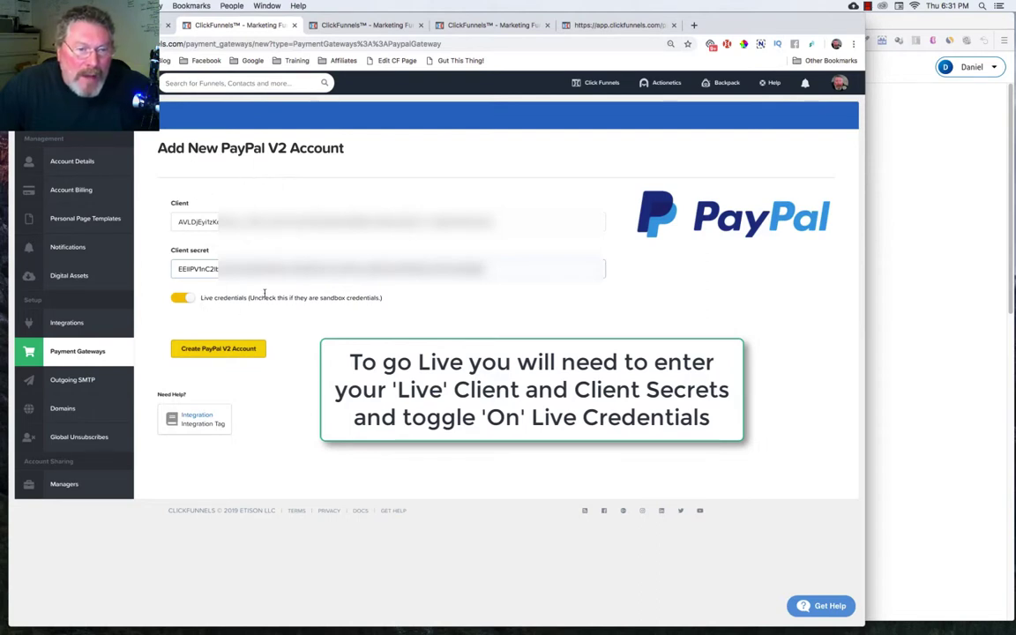
- Turn off Live credentials for the sandbox keys and create the PayPal V2 account
{"action": "left_click", "coordinate": [178, 298]}
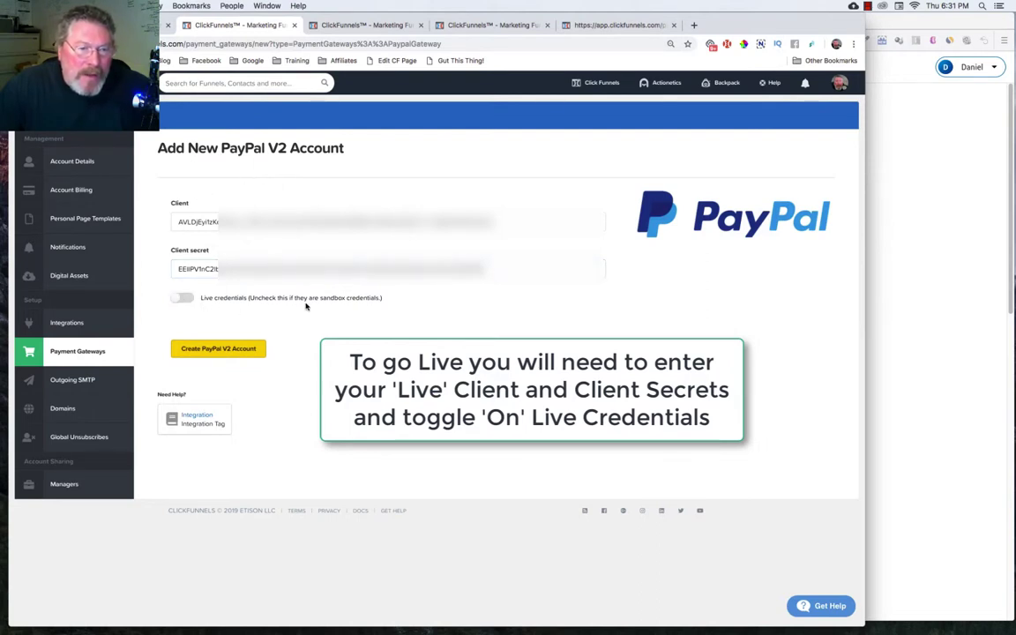
{"action": "left_click_drag", "start_coordinate": [367, 298], "coordinate": [299, 298]}
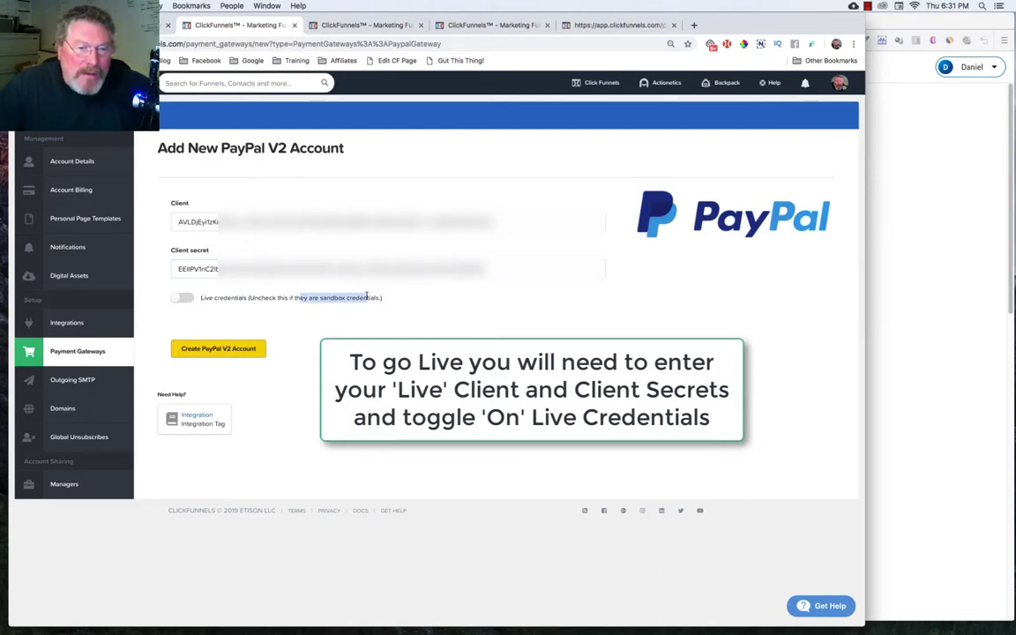
{"action": "left_click", "coordinate": [215, 349]}
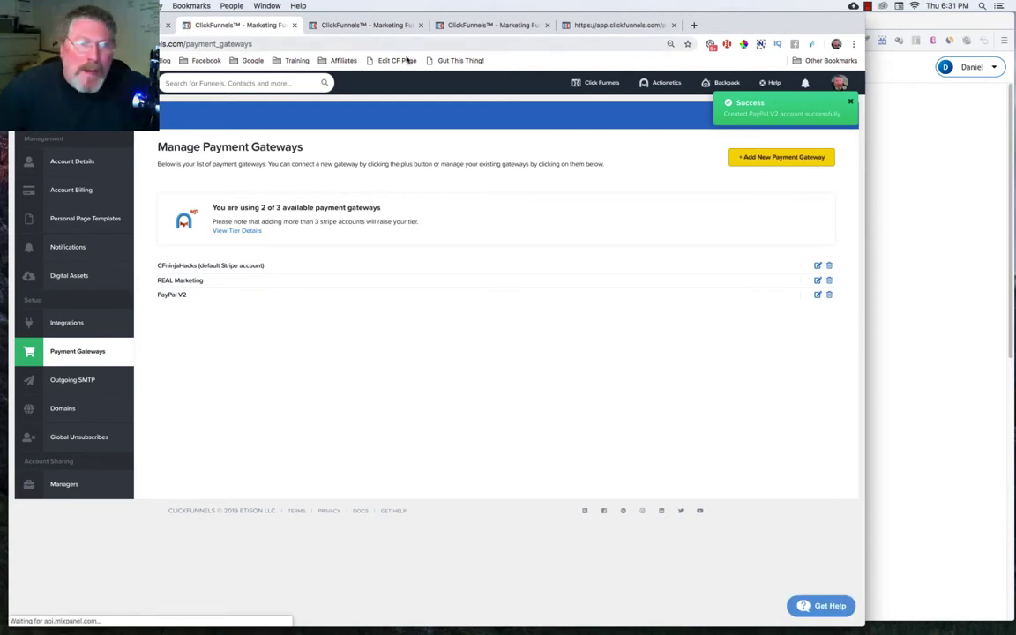
- Examine the New Product Workflow entry among the available beta features in the account details
{"action": "left_click", "coordinate": [365, 26]}
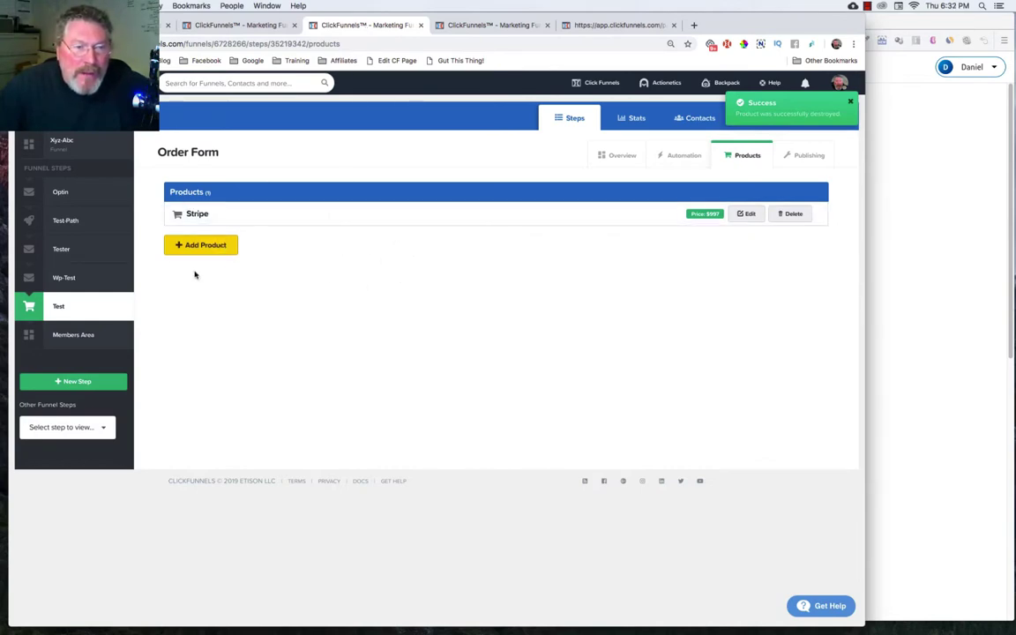
{"action": "key", "text": "super+1"}
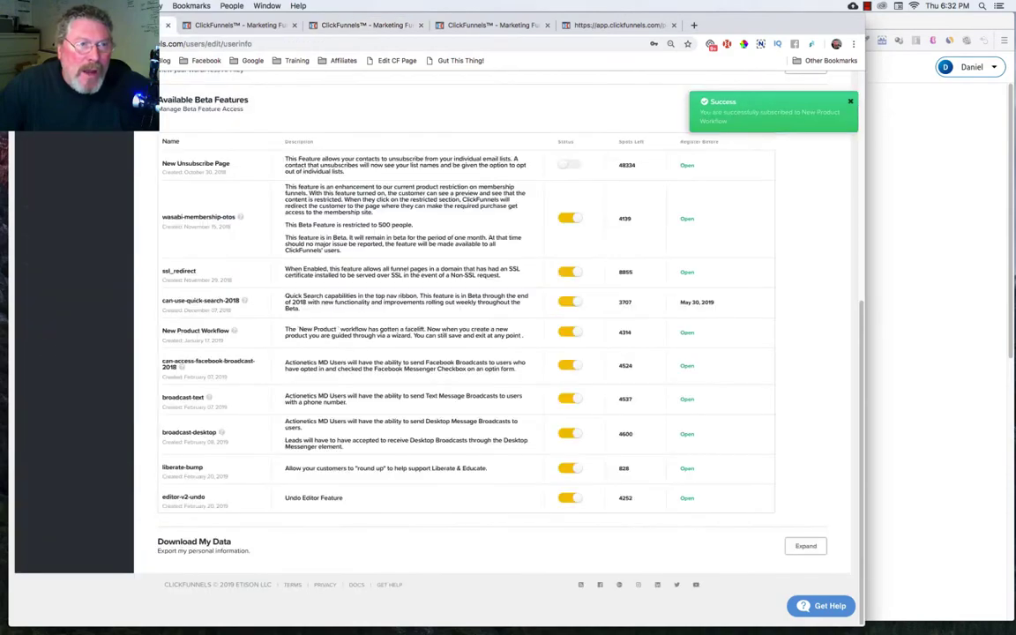
{"action": "scroll", "coordinate": [340, 261], "scroll_direction": "up", "scroll_amount": 5}
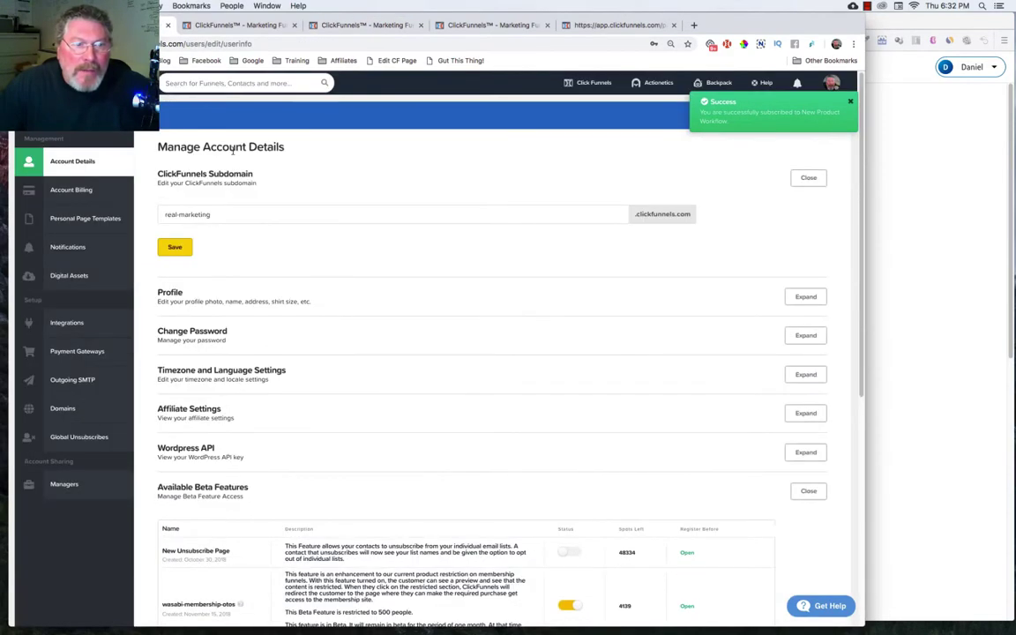
{"action": "scroll", "coordinate": [357, 357], "scroll_direction": "down", "scroll_amount": 5}
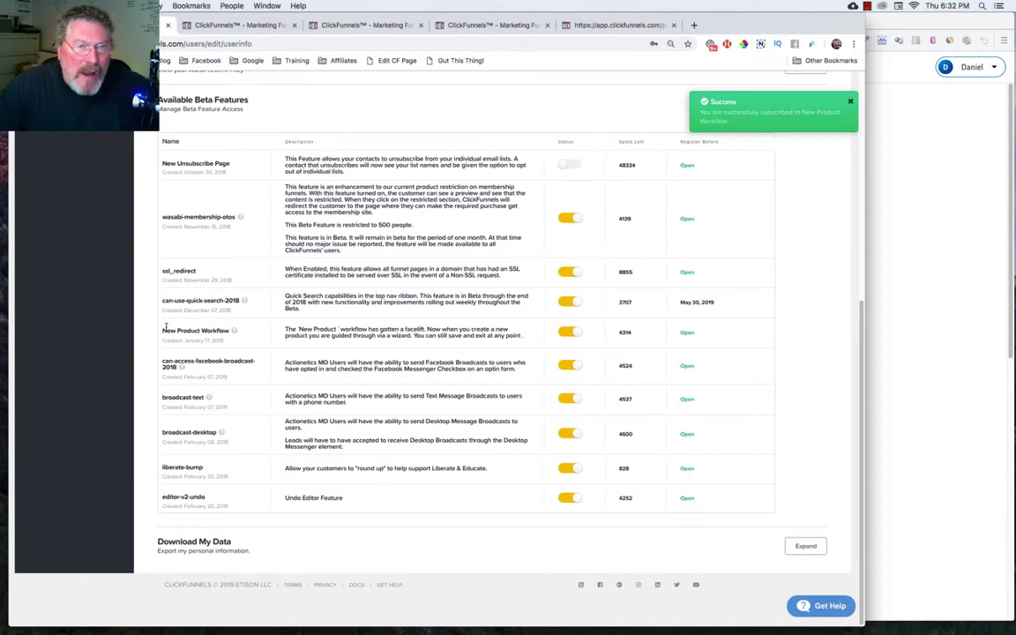
- Add a one-time product to the Test order form using the PayPal V2 integration, and save the payment options
{"action": "left_click", "coordinate": [328, 26]}
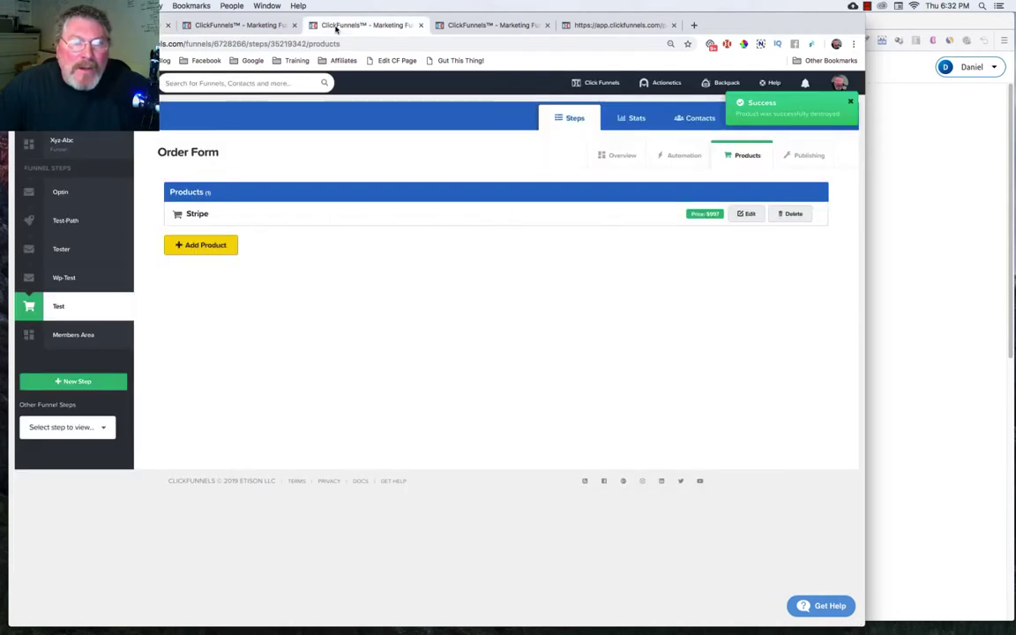
{"action": "left_click", "coordinate": [225, 251]}
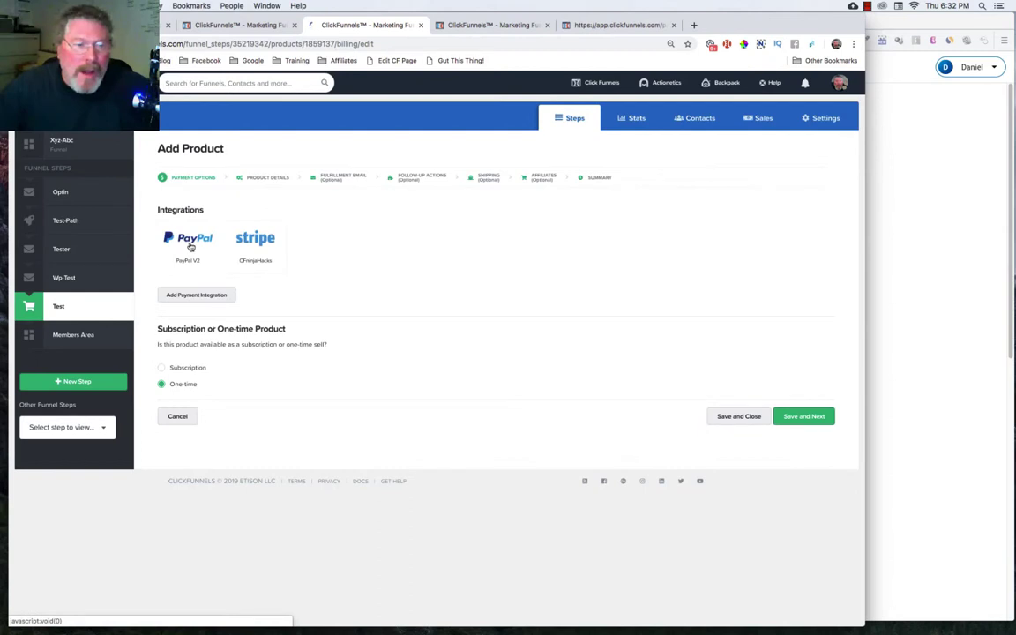
{"action": "left_click", "coordinate": [189, 247]}
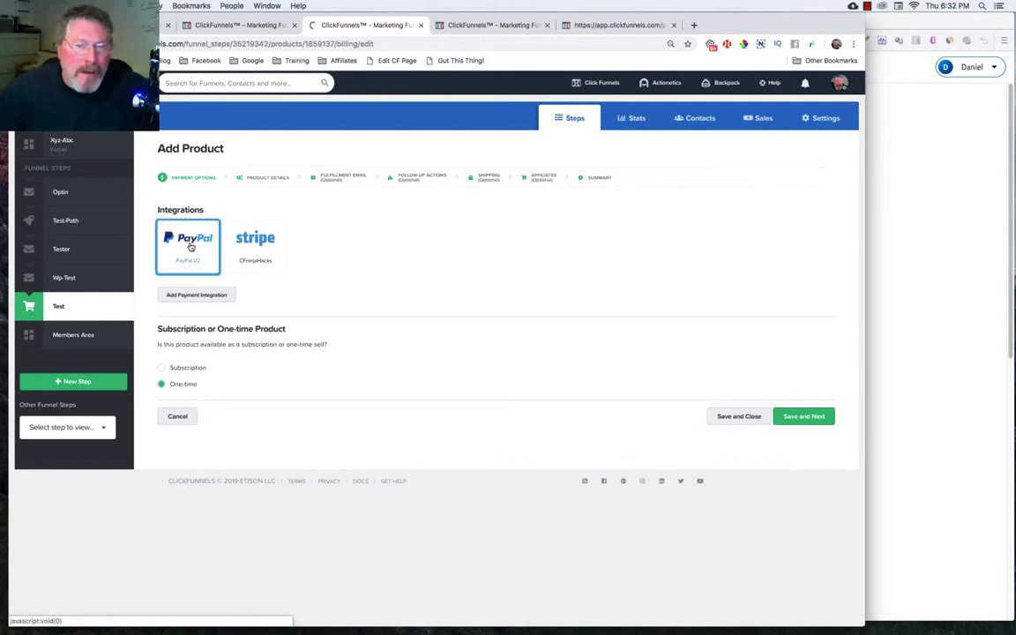
{"action": "left_click", "coordinate": [797, 418]}
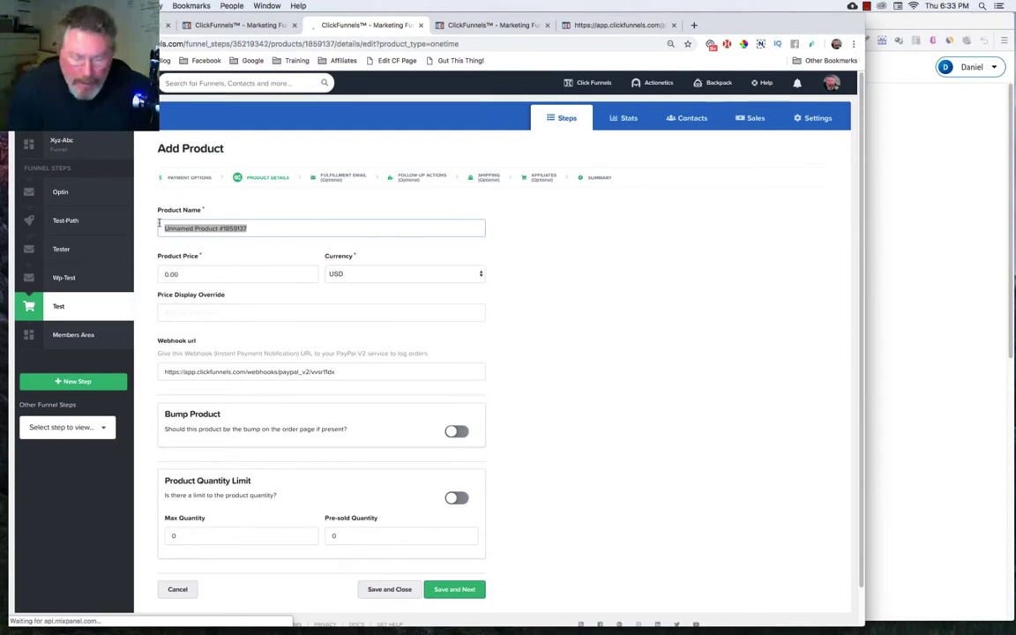
- Name the new product Paypal Product and set its price to 7.95
{"action": "type", "text": "P"}
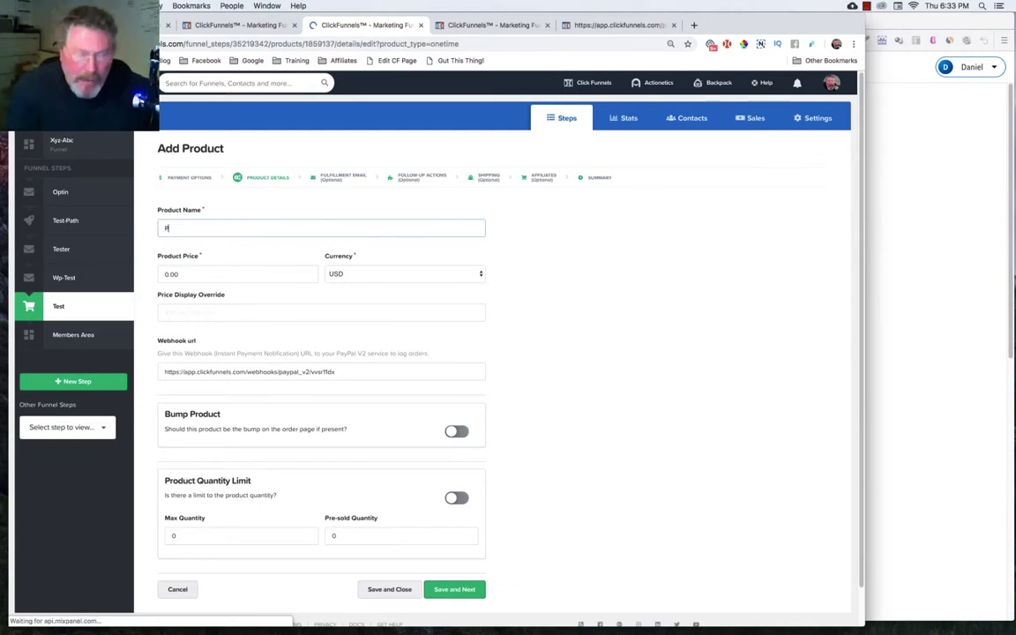
{"action": "left_click", "coordinate": [150, 246]}
{"action": "left_click", "coordinate": [159, 274]}
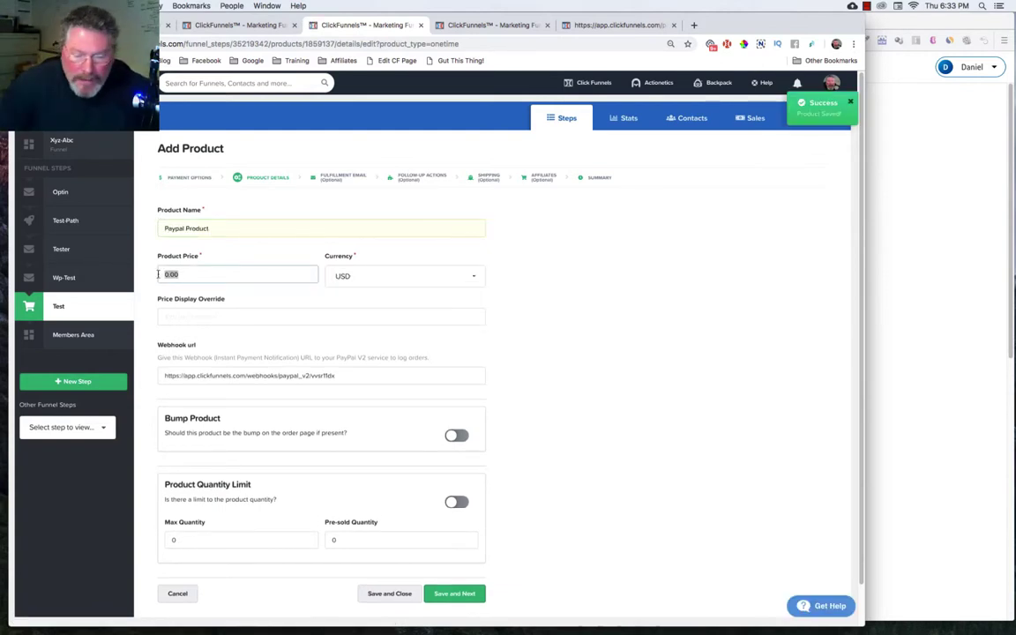
{"action": "type", "text": "7.95"}
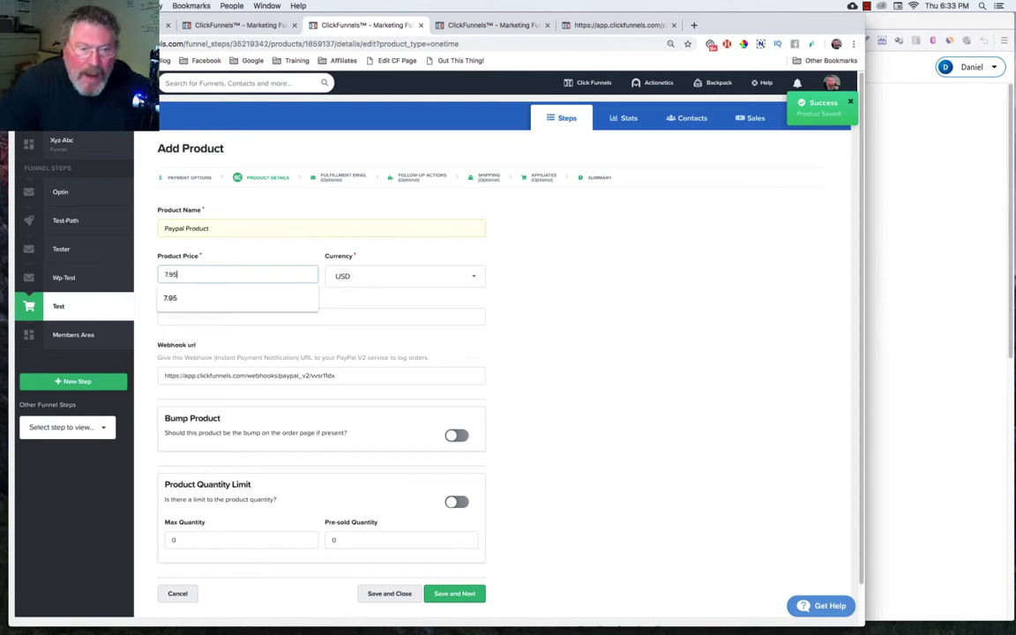
{"action": "left_click", "coordinate": [258, 252]}
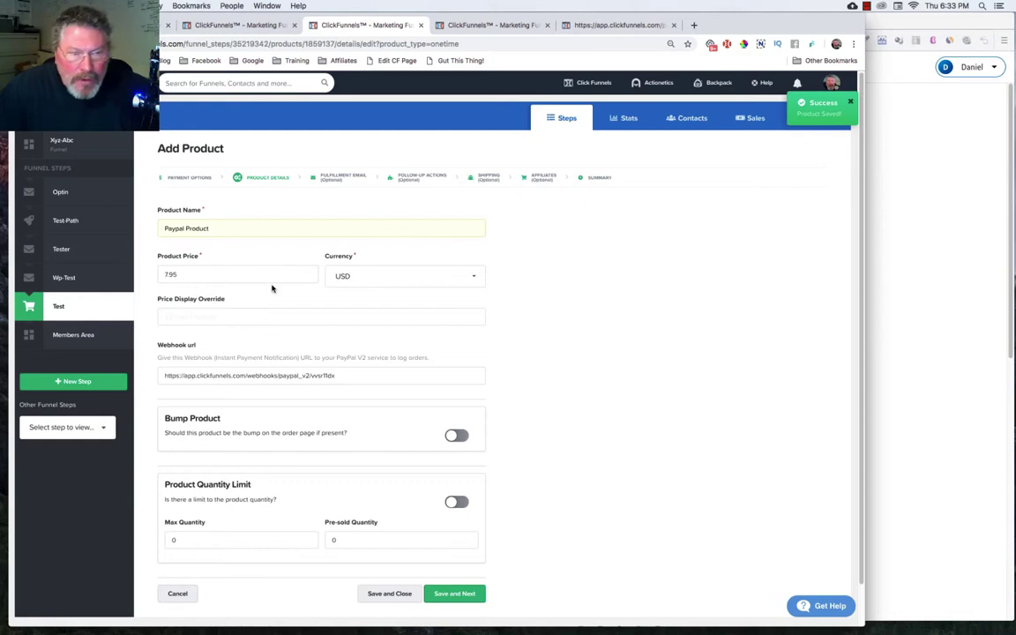
- Set the price display override to FREE + Shipping, then save and close the product
{"action": "left_click", "coordinate": [253, 315]}
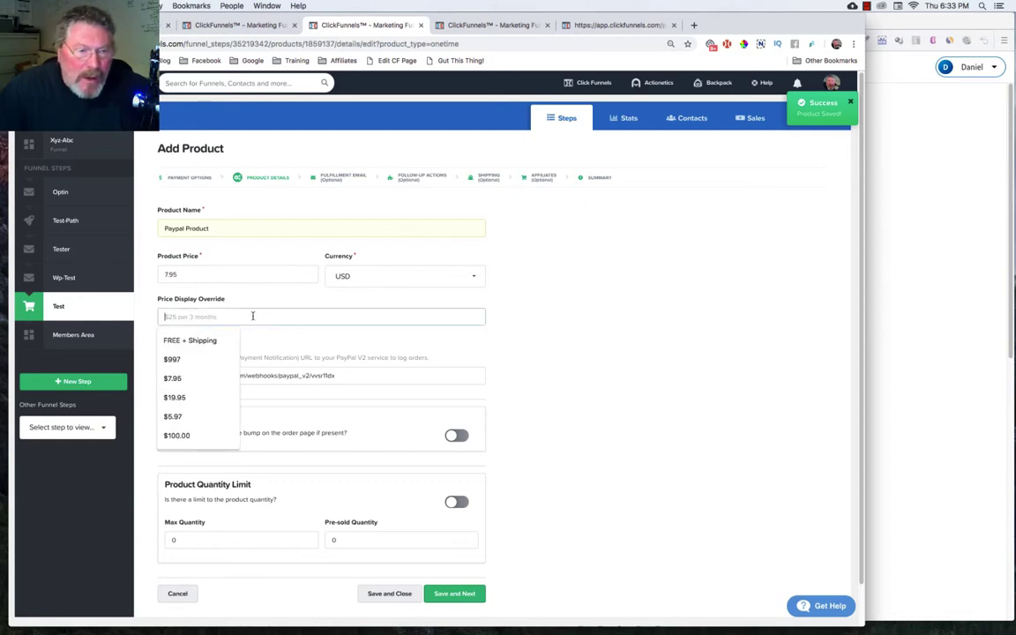
{"action": "left_click", "coordinate": [194, 340]}
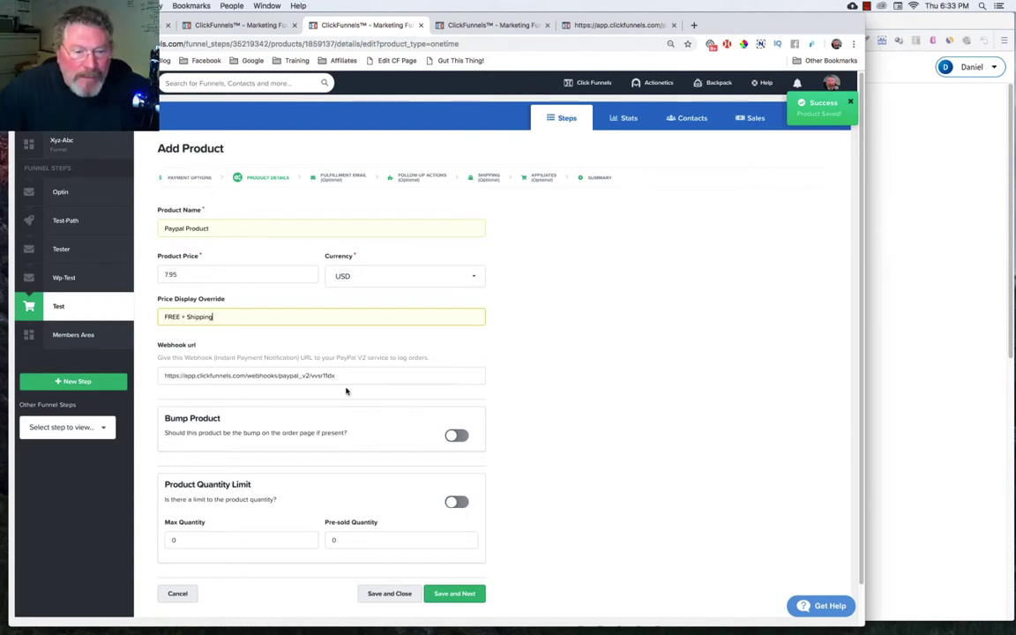
{"action": "scroll", "coordinate": [346, 389], "scroll_direction": "down", "scroll_amount": 2}
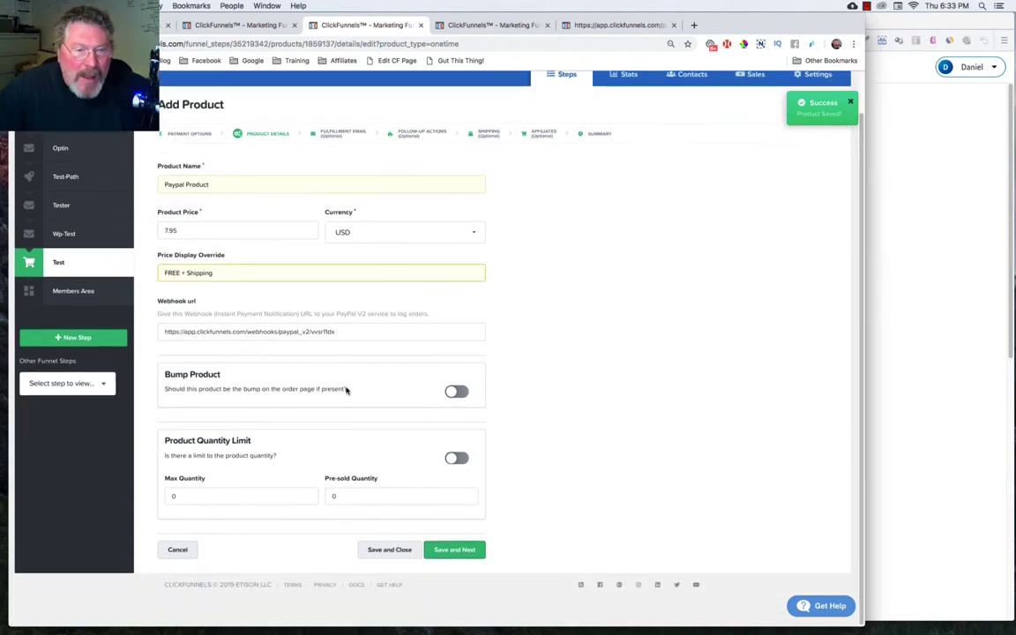
{"action": "left_click", "coordinate": [388, 551]}
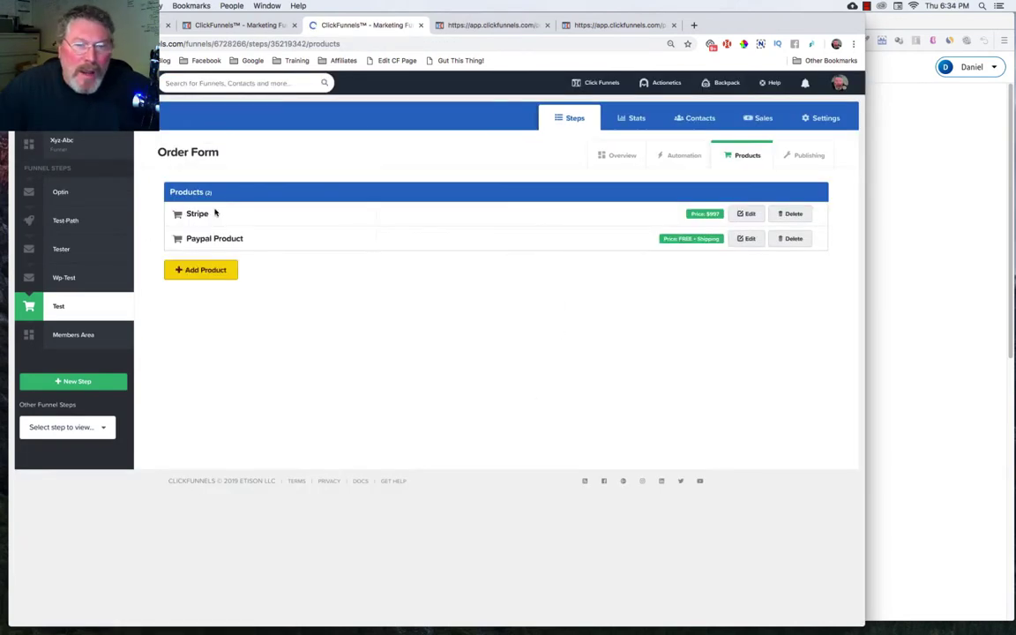
- Compare the order form's product list with the order page layout in the page editor
{"action": "left_click", "coordinate": [649, 238]}
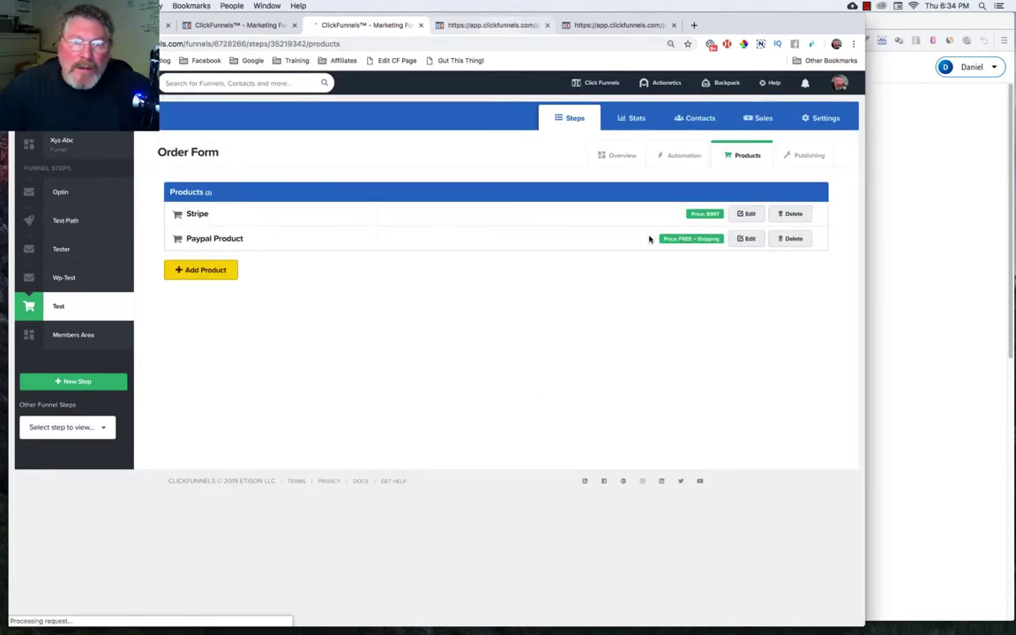
{"action": "left_click", "coordinate": [492, 26]}
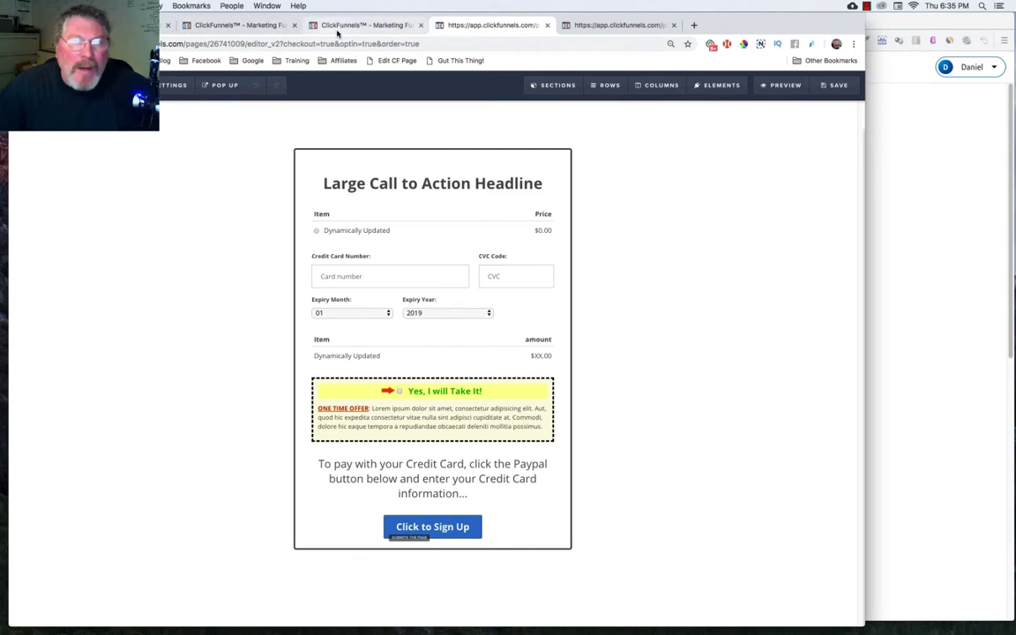
{"action": "left_click", "coordinate": [346, 26]}
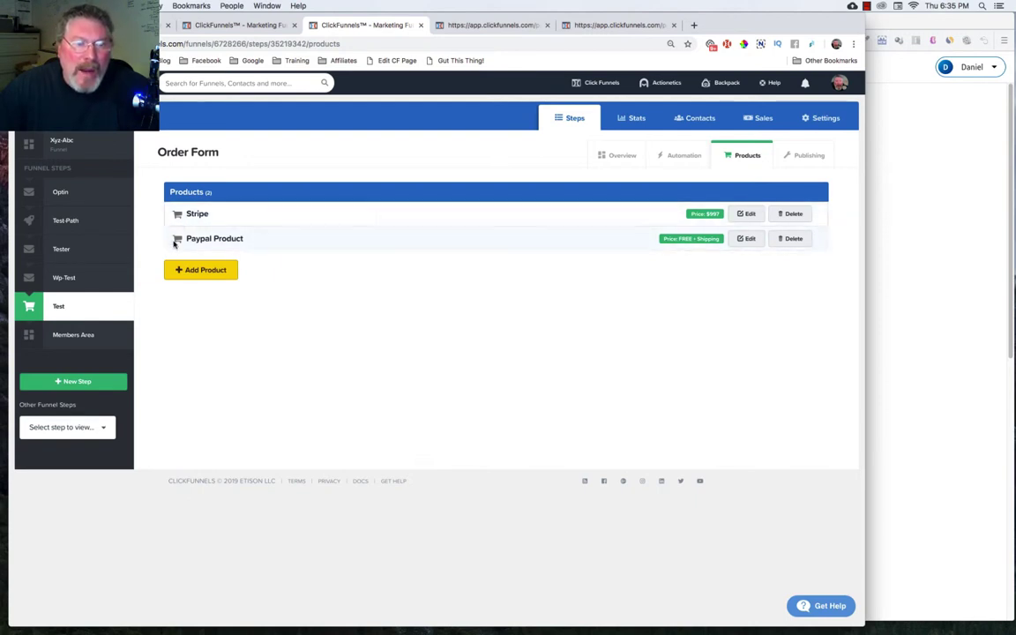
{"action": "left_click", "coordinate": [485, 25]}
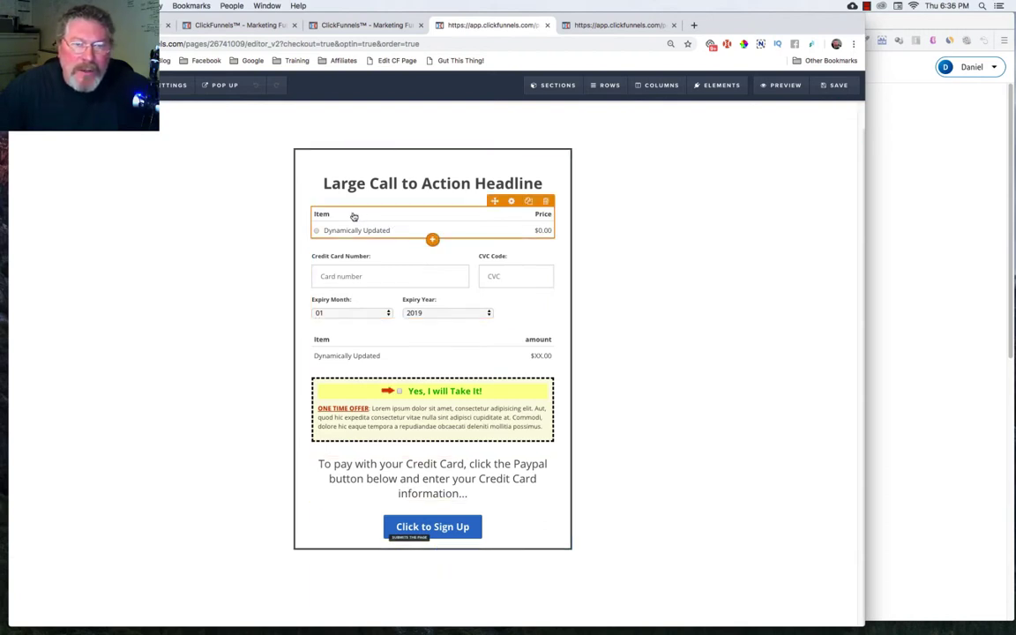
{"action": "left_click", "coordinate": [371, 26]}
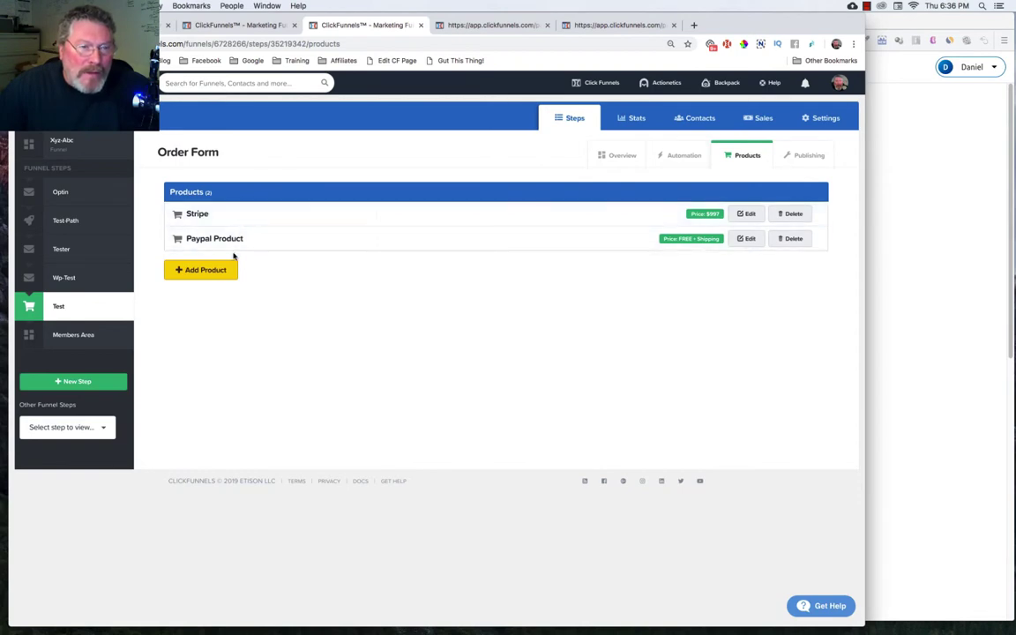
{"action": "left_click", "coordinate": [489, 25]}
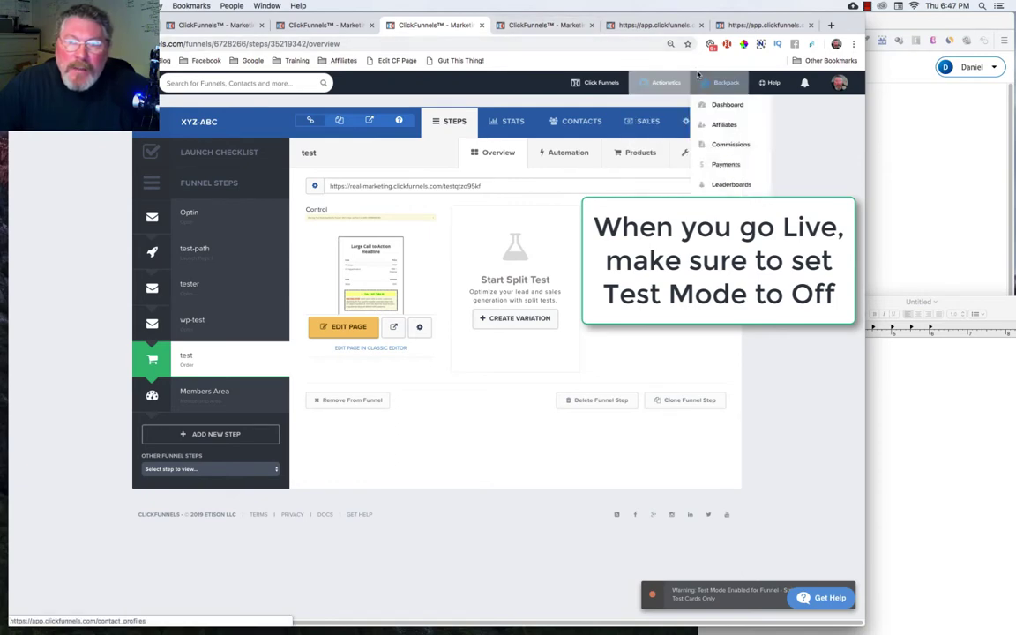
- Turn on Test Mode for the Stripe account in the funnel settings and save the settings
{"action": "left_click", "coordinate": [538, 25]}
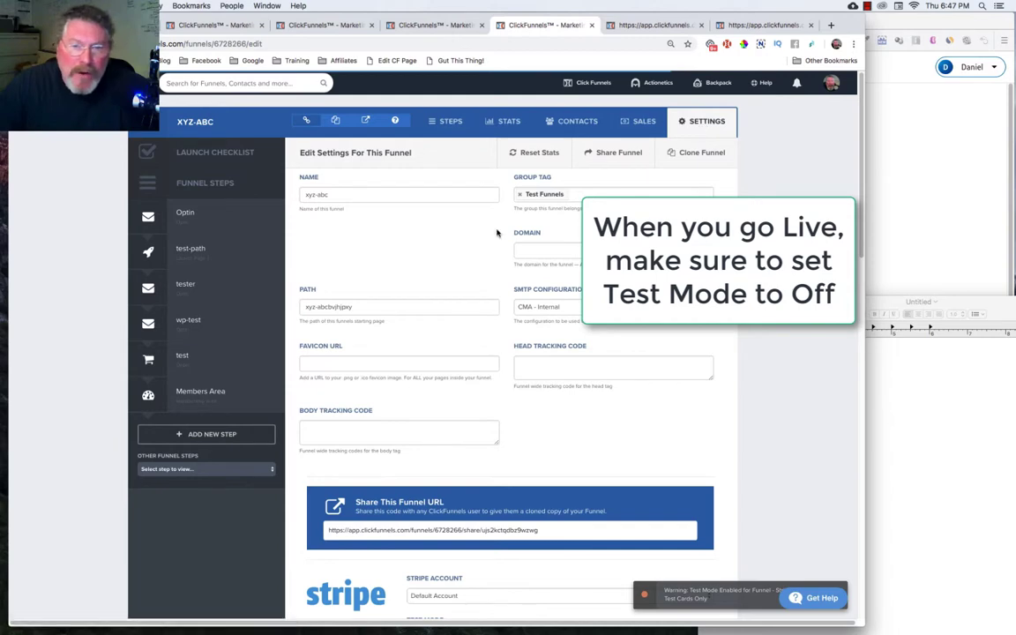
{"action": "scroll", "coordinate": [497, 231], "scroll_direction": "down", "scroll_amount": 5}
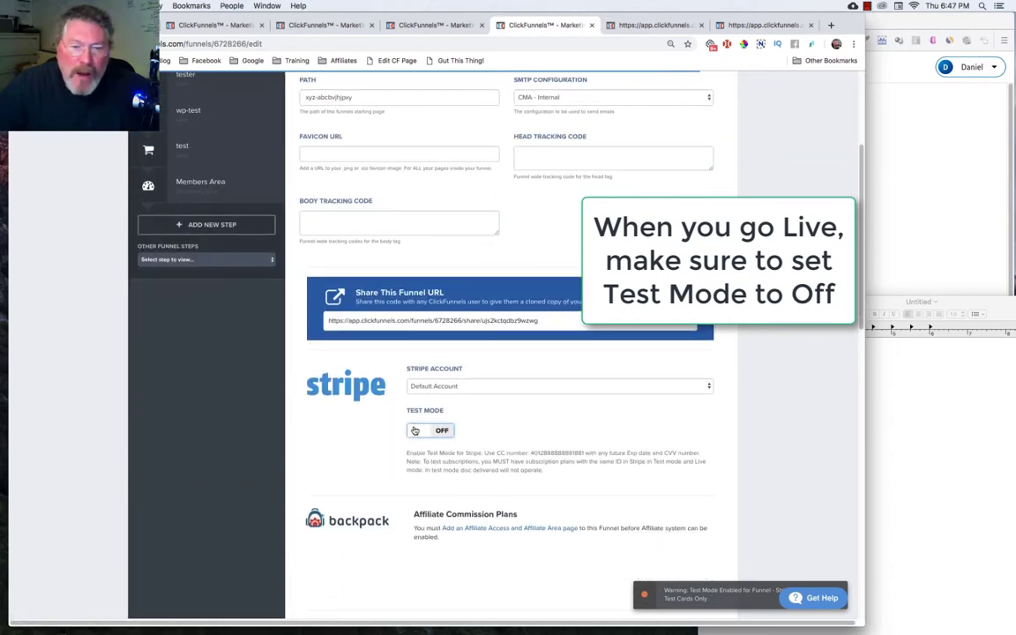
{"action": "left_click", "coordinate": [415, 431]}
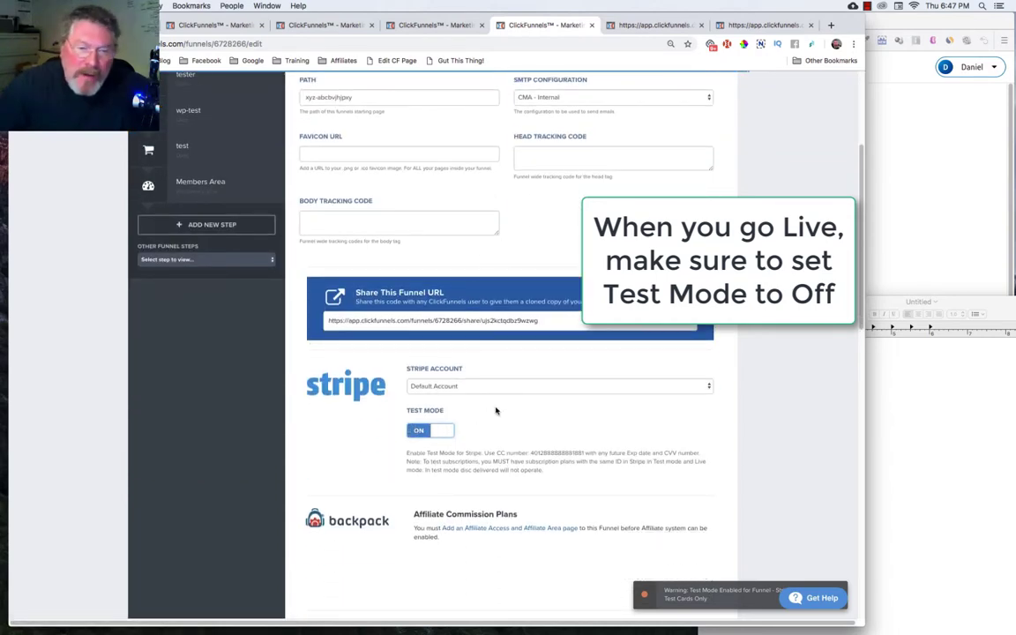
{"action": "scroll", "coordinate": [496, 410], "scroll_direction": "down", "scroll_amount": 10}
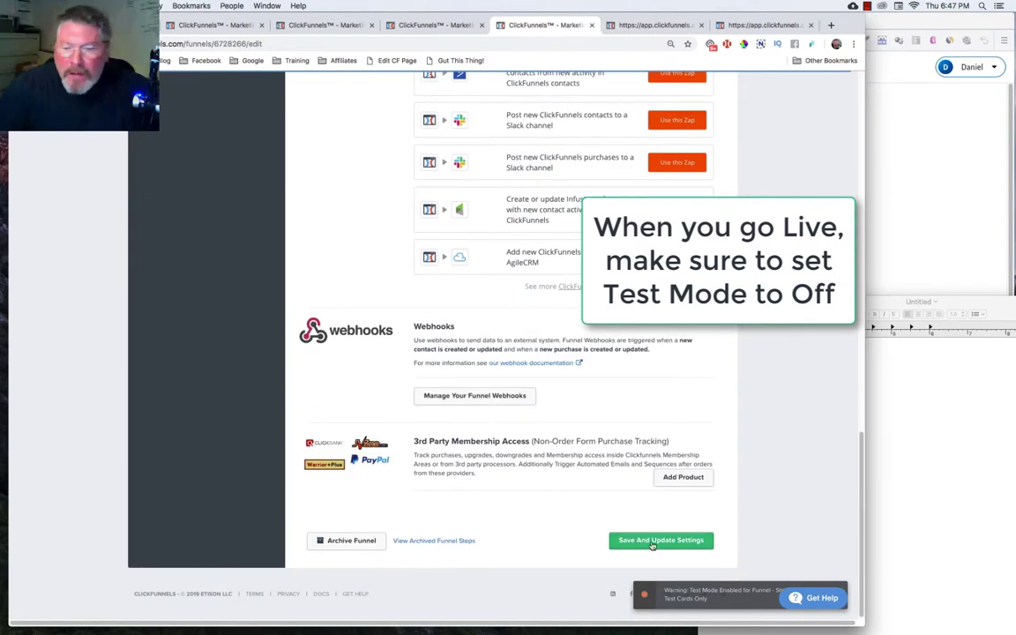
{"action": "left_click", "coordinate": [652, 541]}
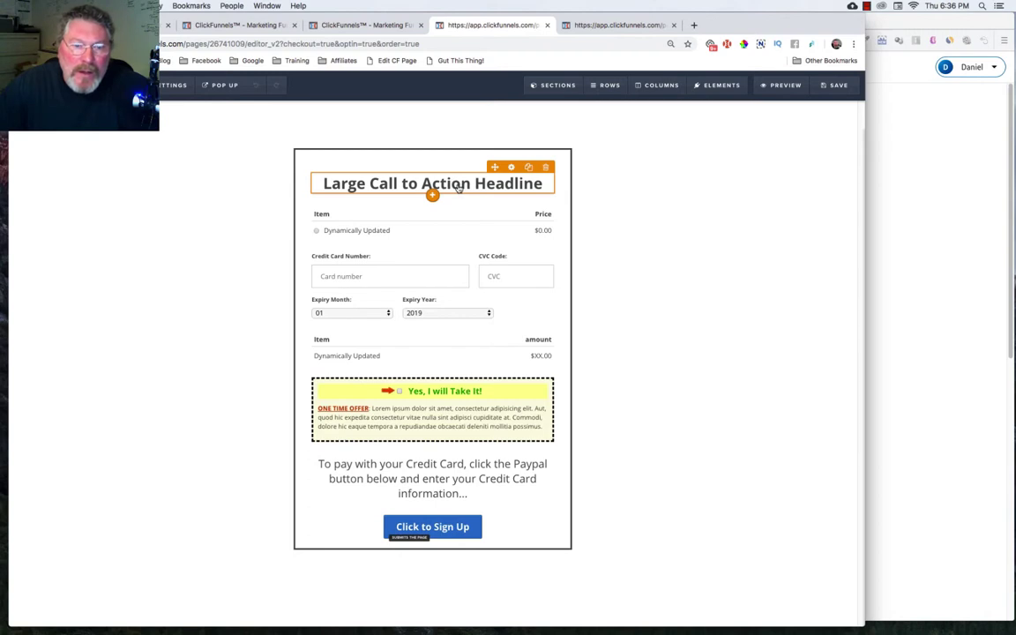
- Preview the order page and compare it with the credit card form in the page editor
{"action": "left_click", "coordinate": [776, 86]}
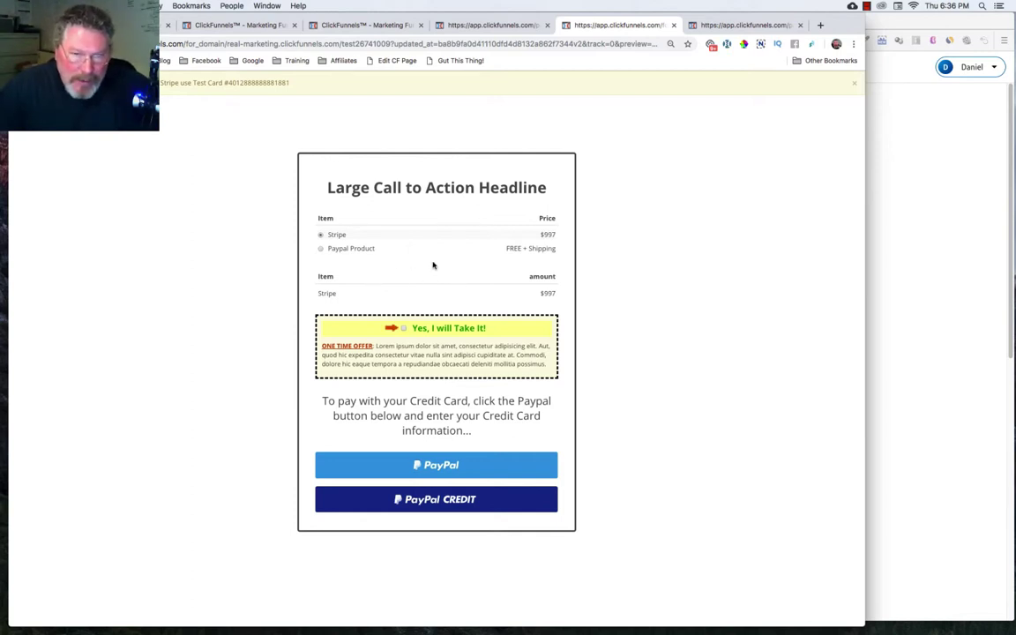
{"action": "left_click", "coordinate": [496, 27]}
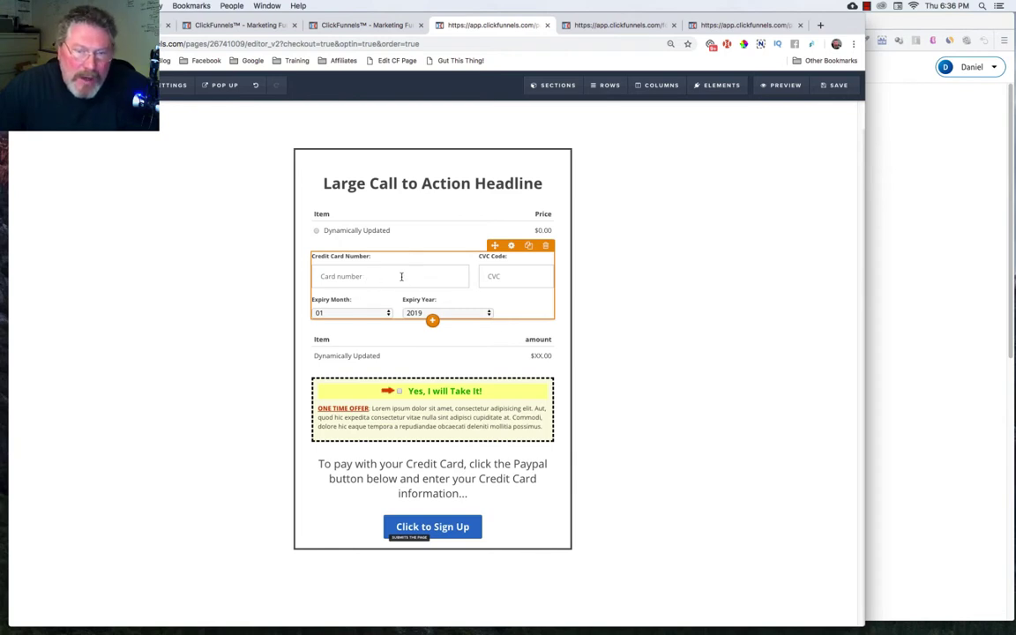
{"action": "left_click", "coordinate": [613, 26]}
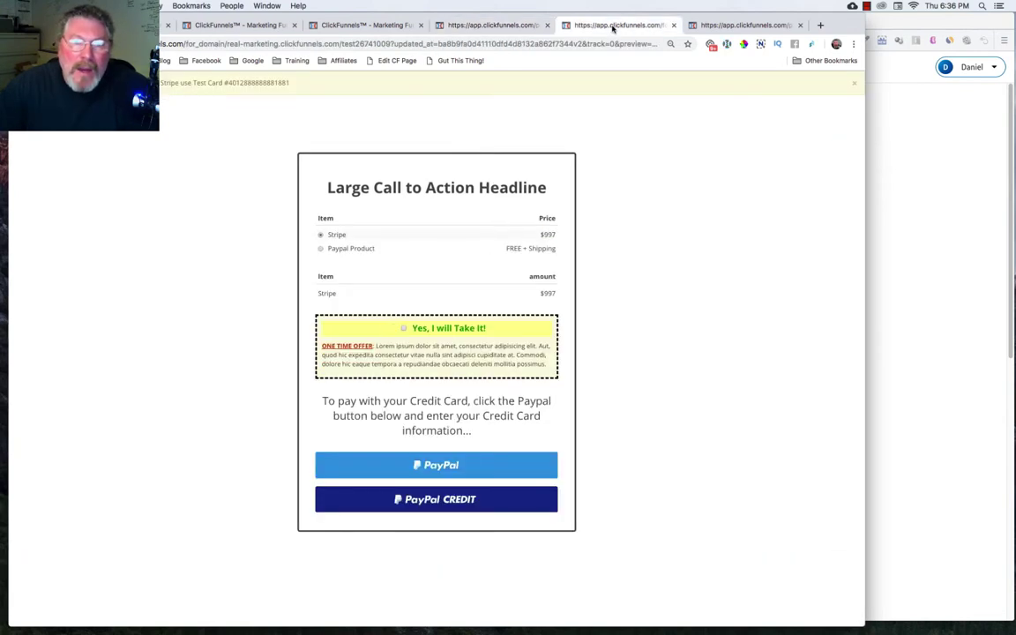
- Alternate between the Paypal Product and Stripe items in the preview, and try PayPal checkout with Stripe selected
{"action": "left_click", "coordinate": [320, 250]}
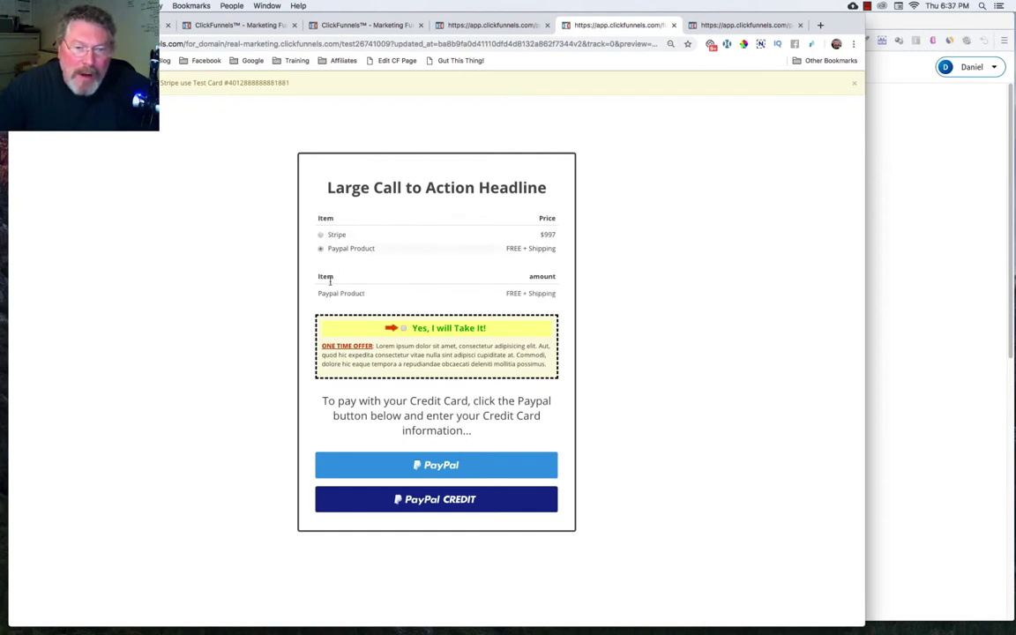
{"action": "left_click", "coordinate": [321, 235]}
{"action": "left_click", "coordinate": [320, 250]}
{"action": "left_click", "coordinate": [321, 236]}
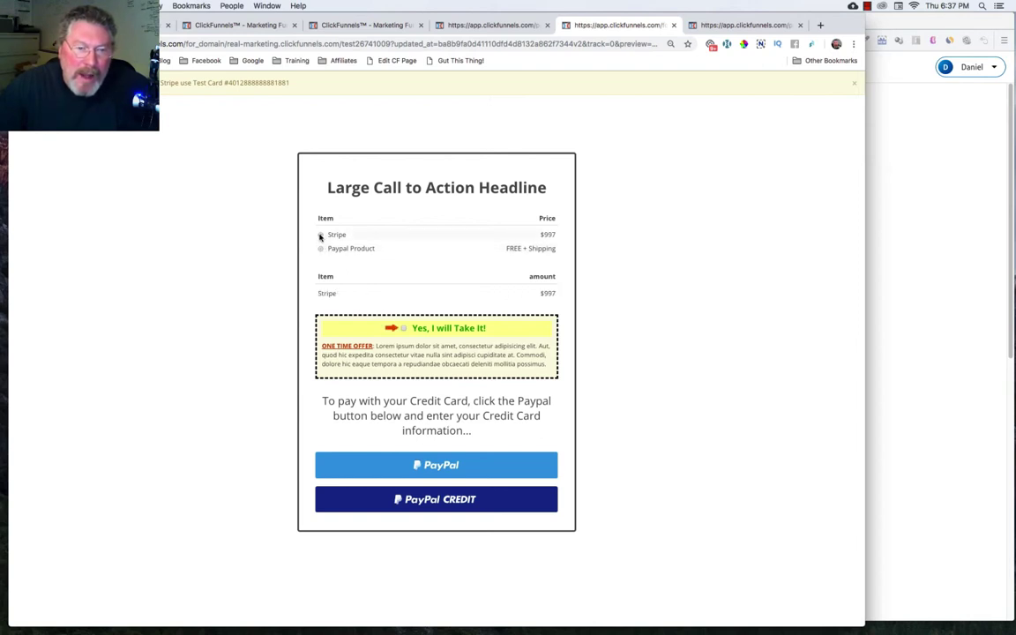
{"action": "left_click", "coordinate": [439, 466]}
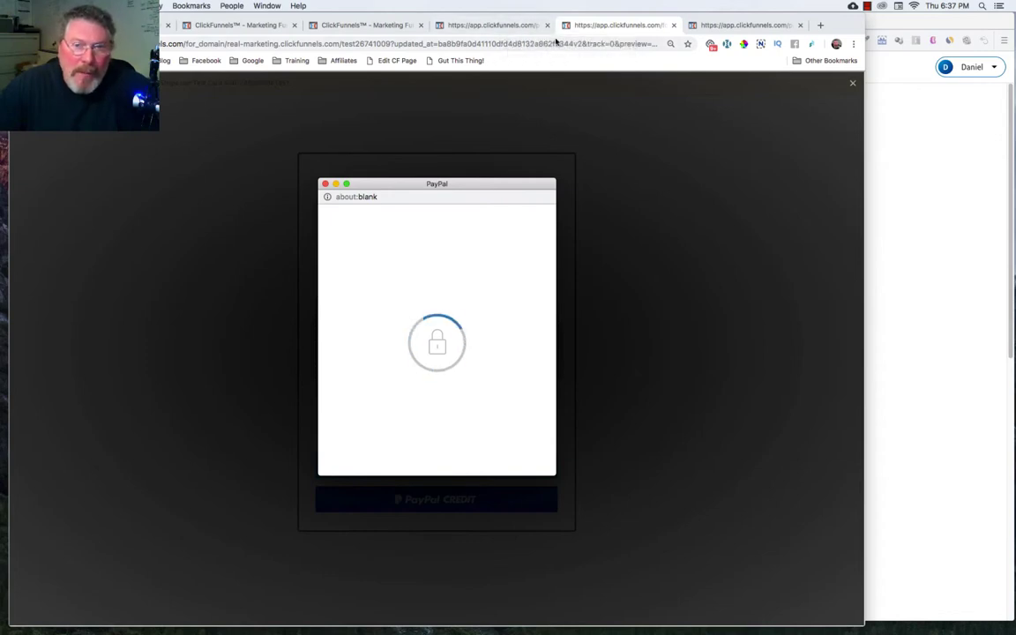
- Open the order page preview in an incognito window, then close that window
{"action": "left_click", "coordinate": [503, 26]}
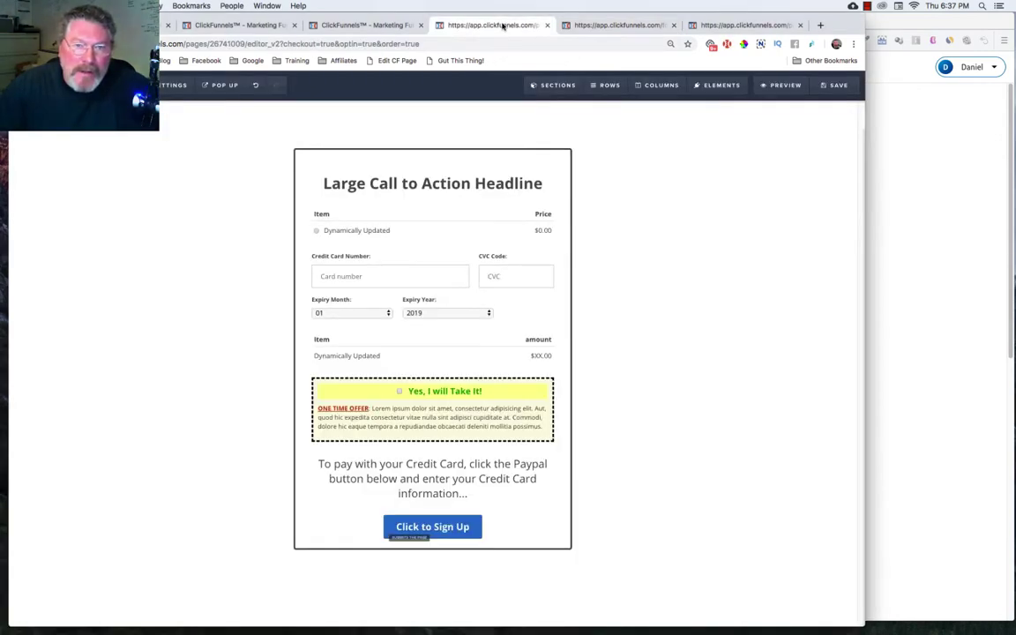
{"action": "right_click", "coordinate": [773, 84]}
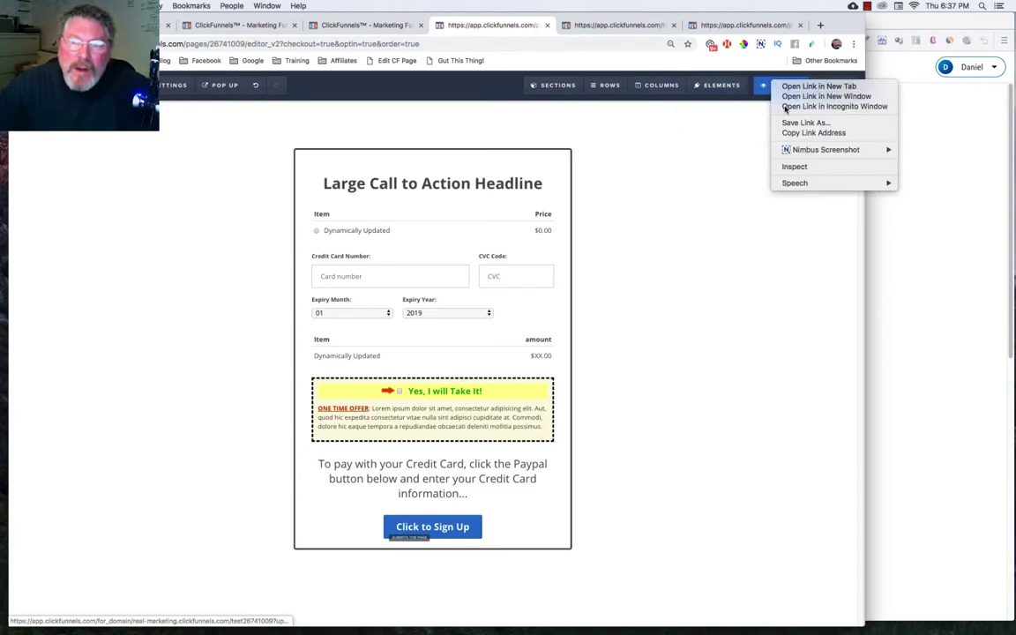
{"action": "left_click", "coordinate": [786, 107]}
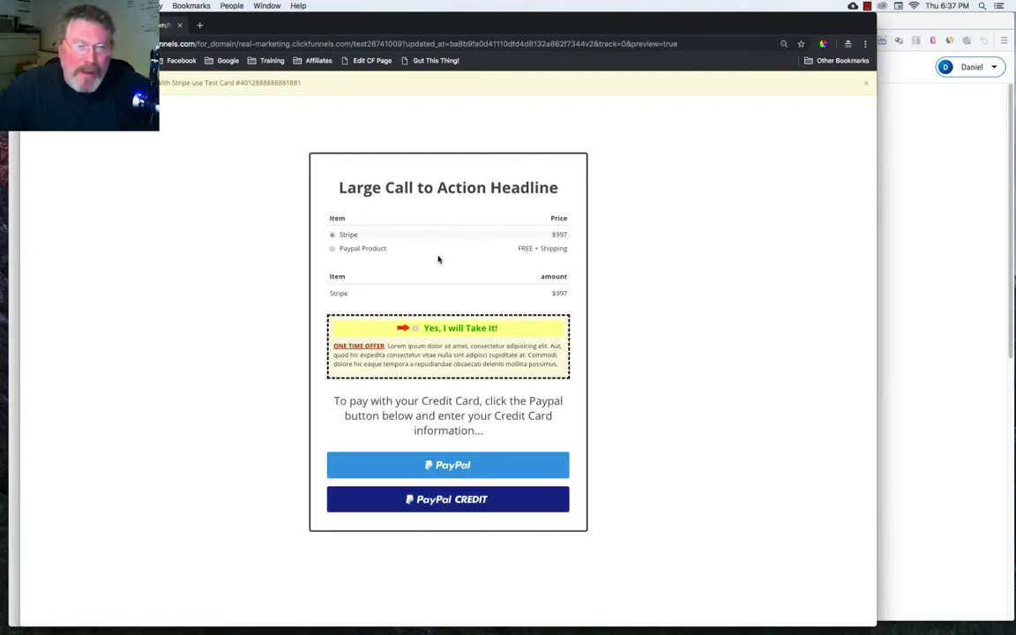
{"action": "key", "text": "super+w"}
- Open the live order page from the test step's overview in an incognito window and start PayPal checkout for the Stripe item
{"action": "left_click", "coordinate": [351, 27]}
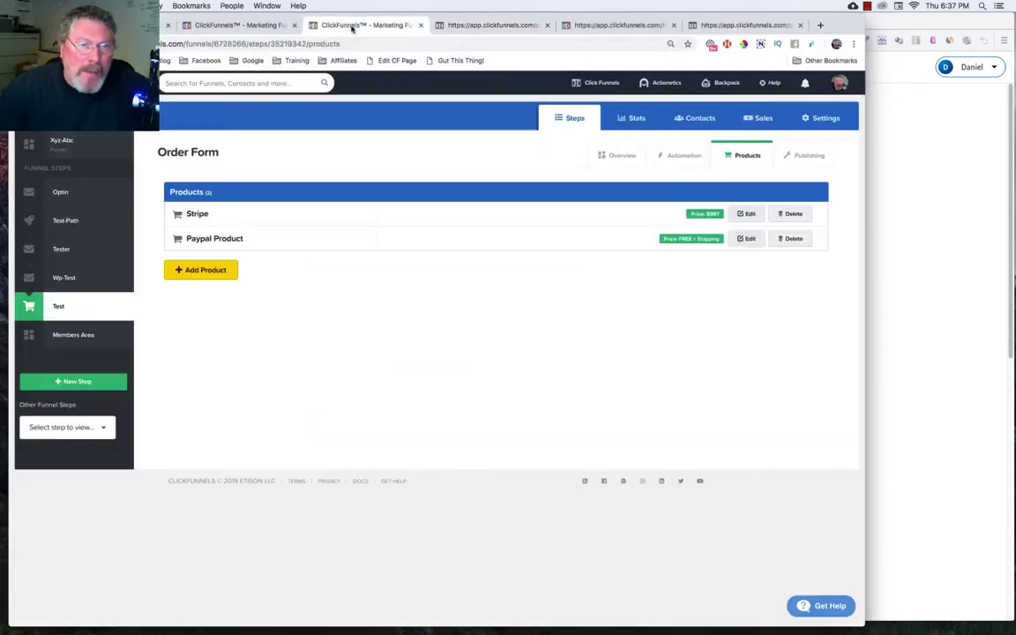
{"action": "left_click", "coordinate": [243, 27]}
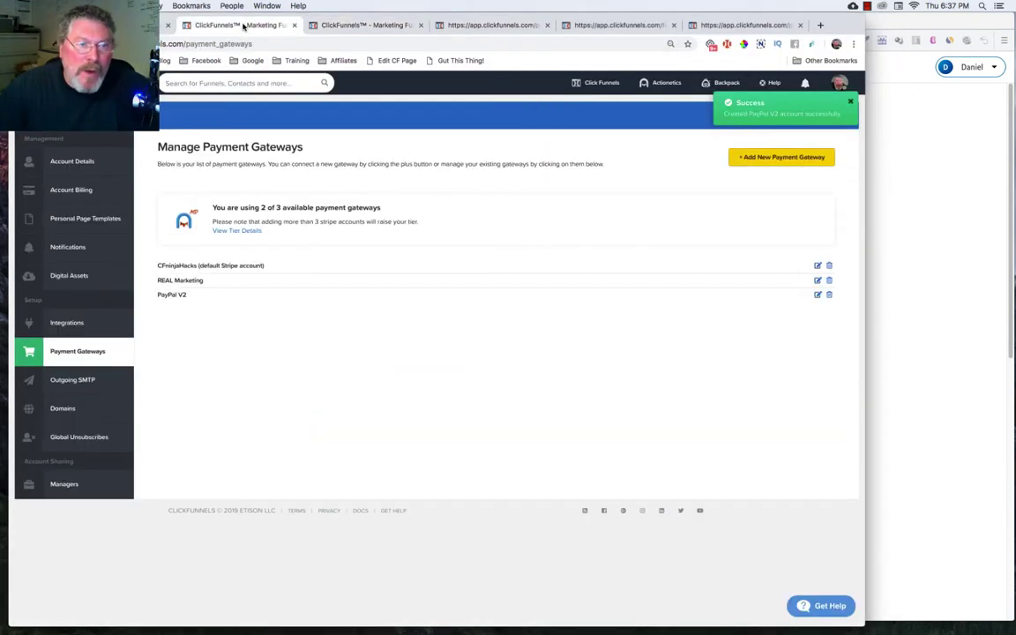
{"action": "left_click", "coordinate": [458, 26]}
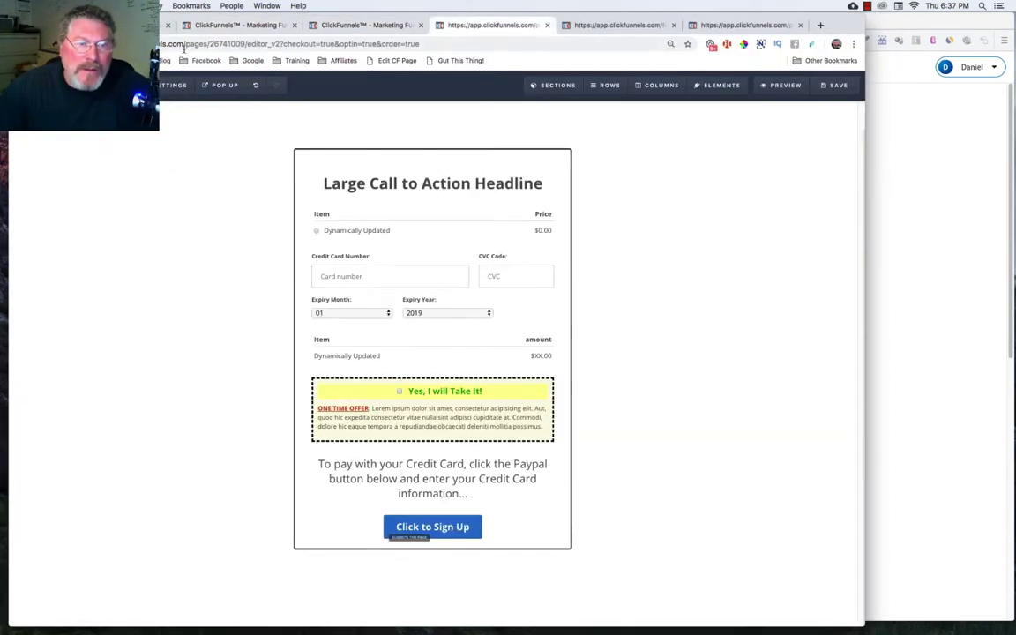
{"action": "key", "text": "super+bracketleft"}
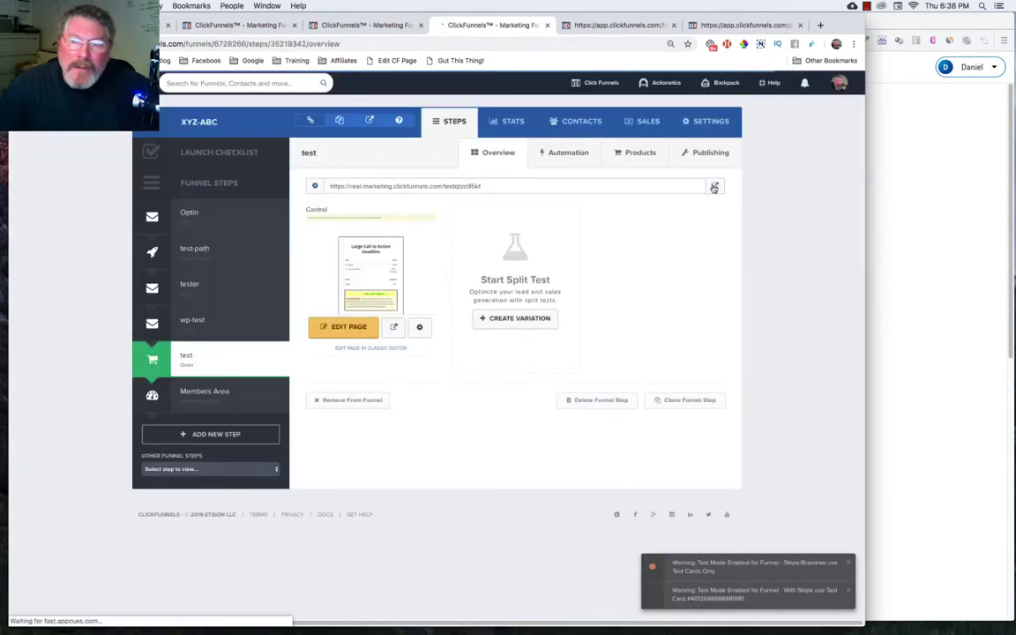
{"action": "right_click", "coordinate": [715, 188]}
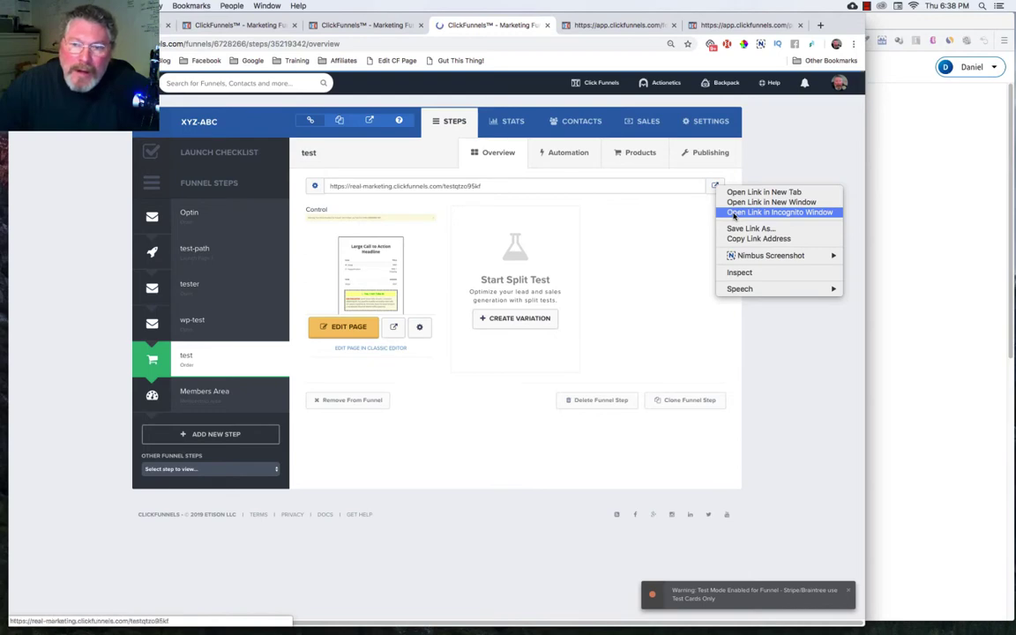
{"action": "left_click", "coordinate": [734, 213]}
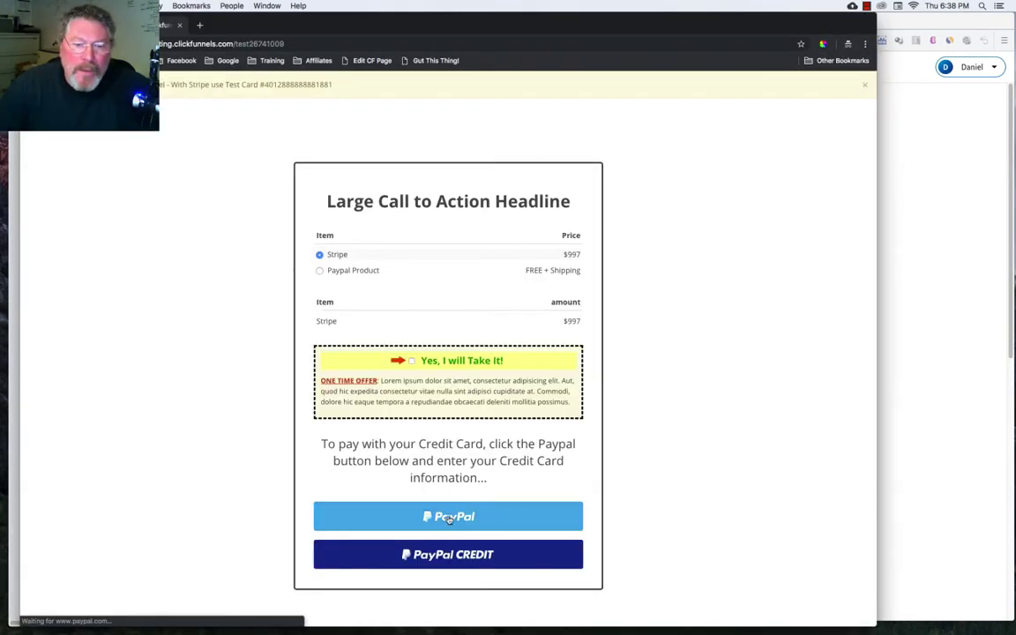
{"action": "left_click", "coordinate": [450, 519]}
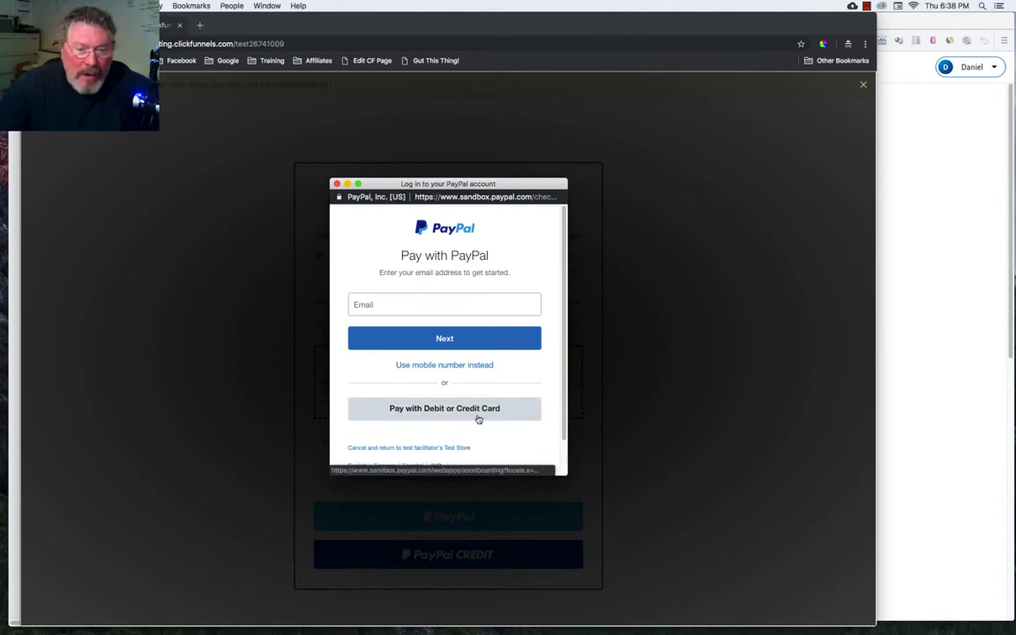
- Cancel the open PayPal login, start PayPal Credit checkout for the Stripe item and inspect the cart breakdown
{"action": "left_click", "coordinate": [337, 185]}
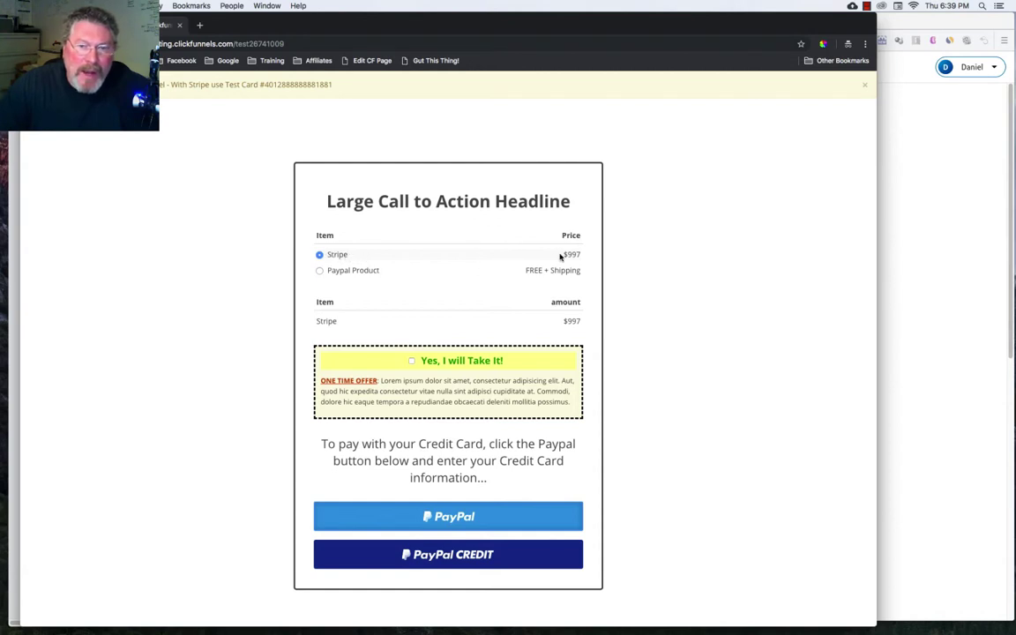
{"action": "left_click", "coordinate": [455, 557]}
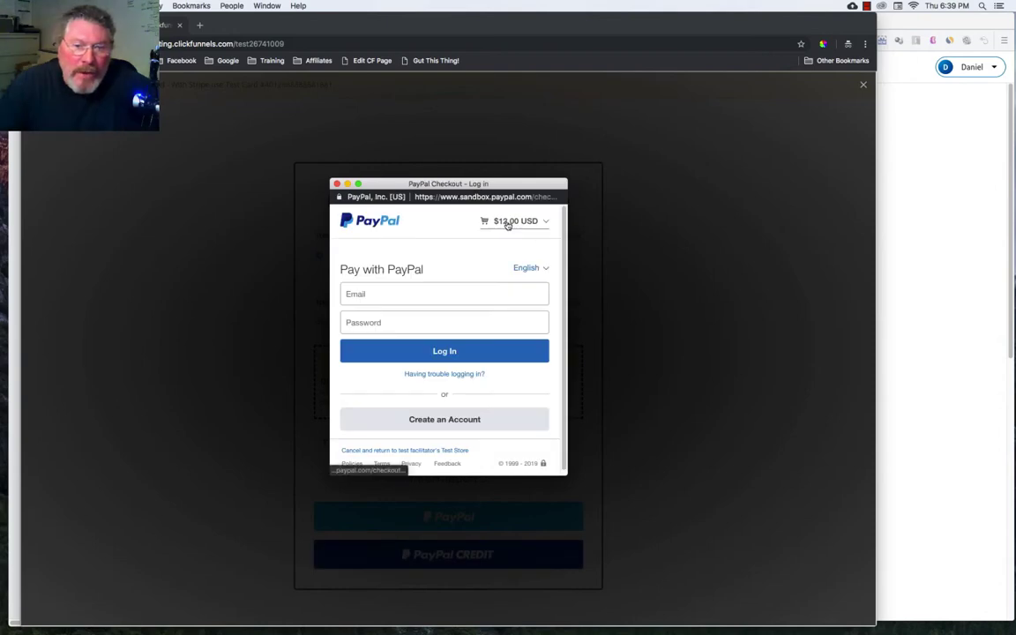
{"action": "left_click", "coordinate": [513, 222]}
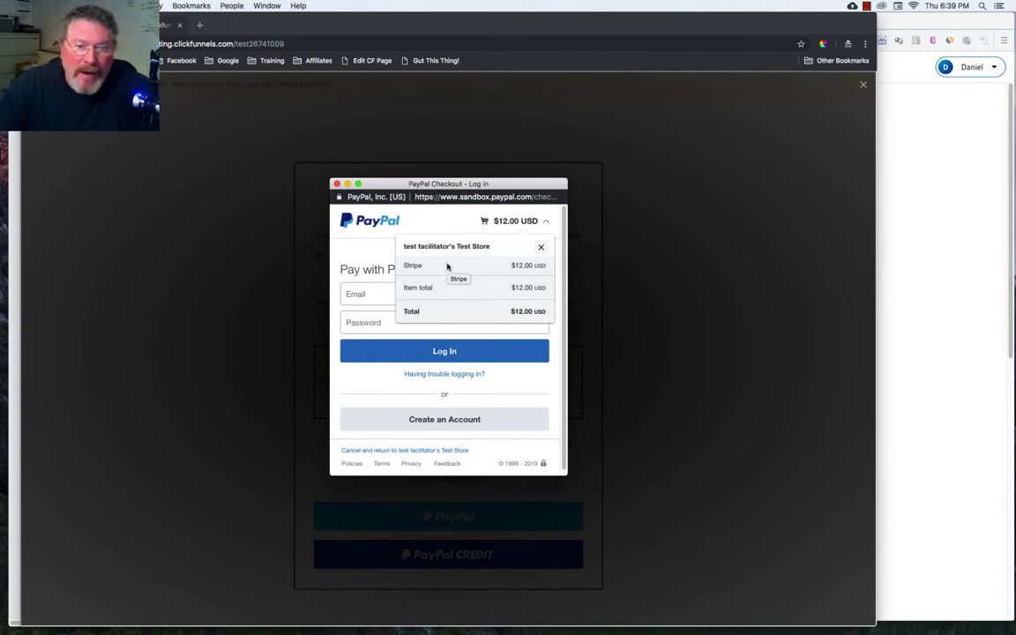
{"action": "left_click", "coordinate": [541, 247]}
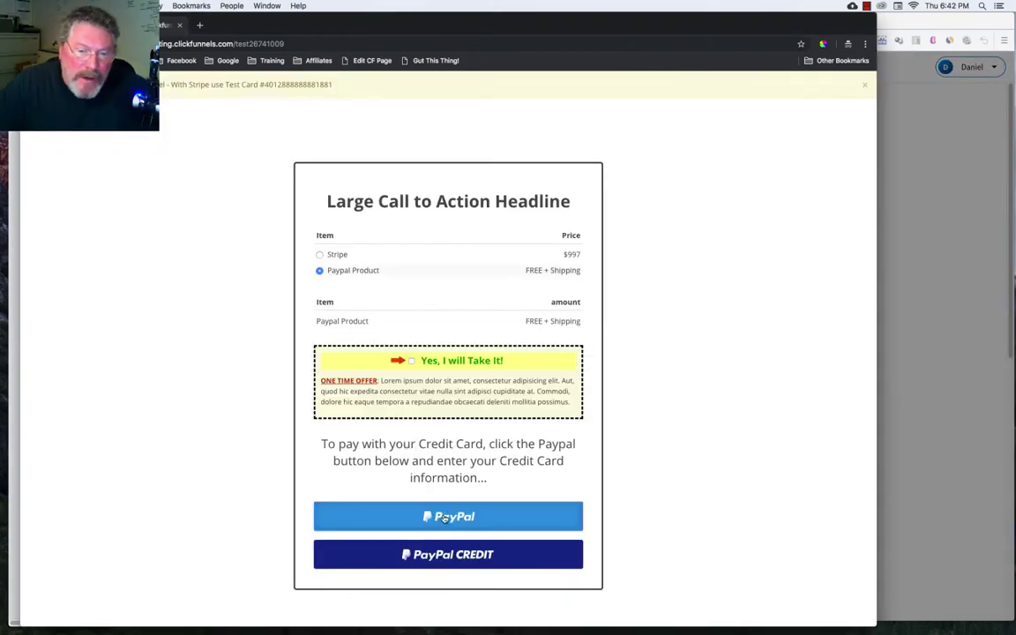
- Start PayPal checkout for the Paypal Product and choose to pay with a debit or credit card
{"action": "left_click", "coordinate": [445, 517]}
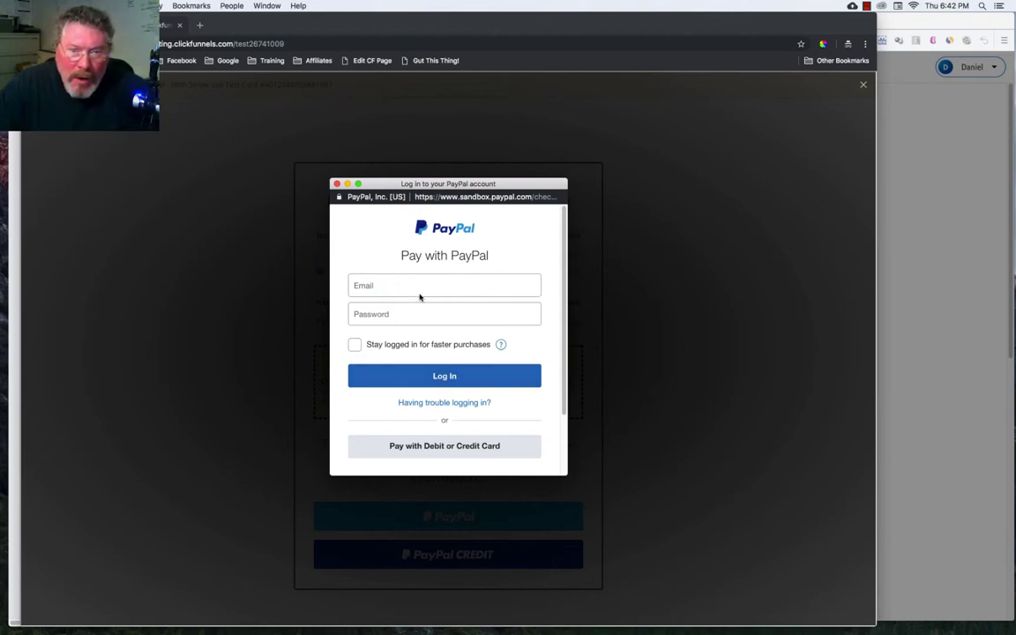
{"action": "scroll", "coordinate": [425, 281], "scroll_direction": "down", "scroll_amount": 2}
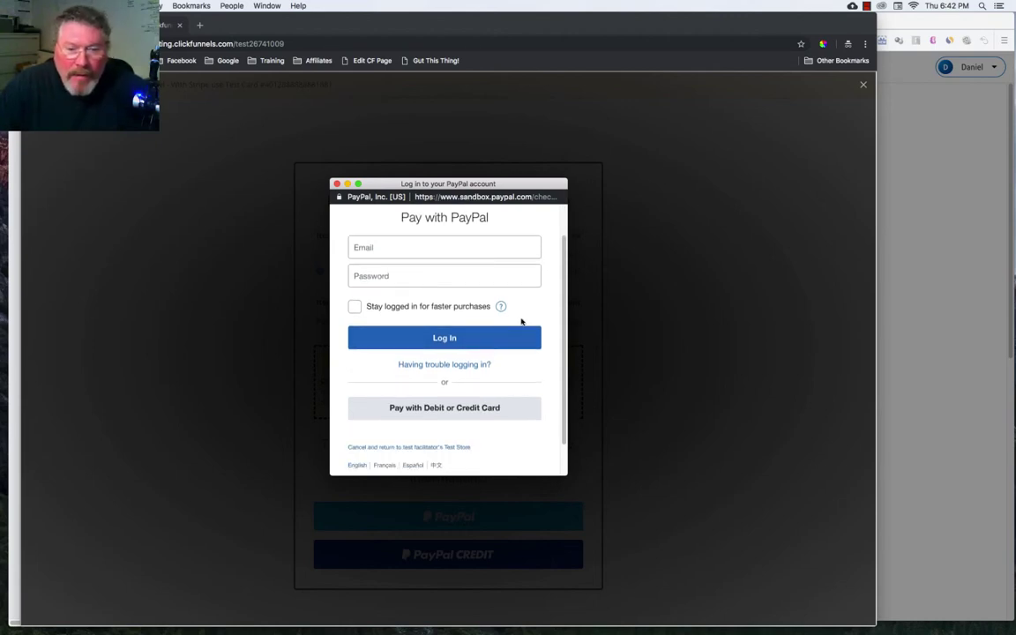
{"action": "left_click", "coordinate": [435, 409]}
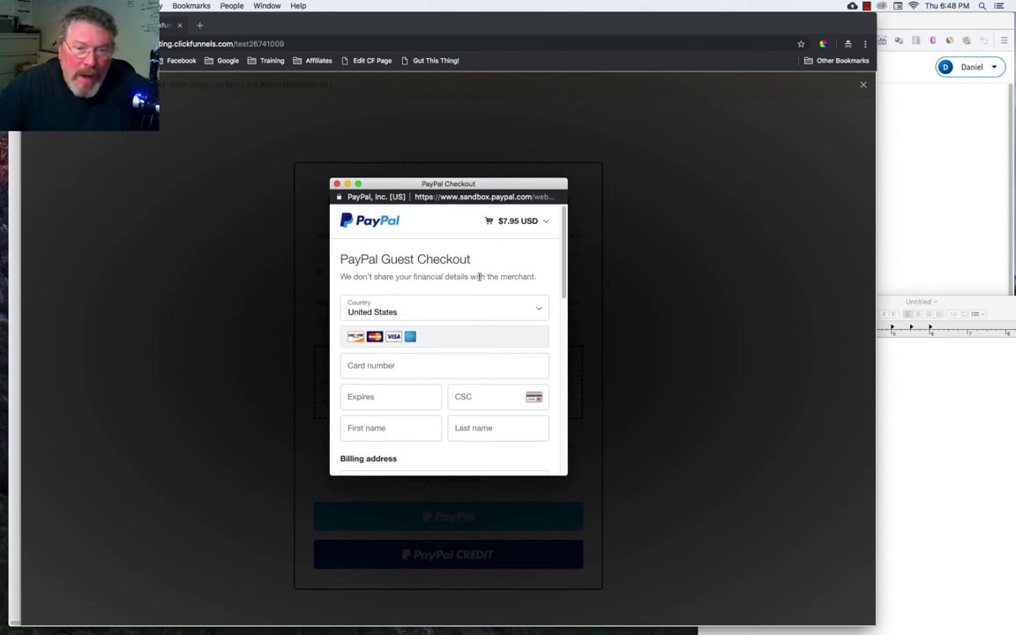
- Switch to the PayPal Developer site's Credit Card Generator and generate a new Visa test card
{"action": "left_click", "coordinate": [913, 167]}
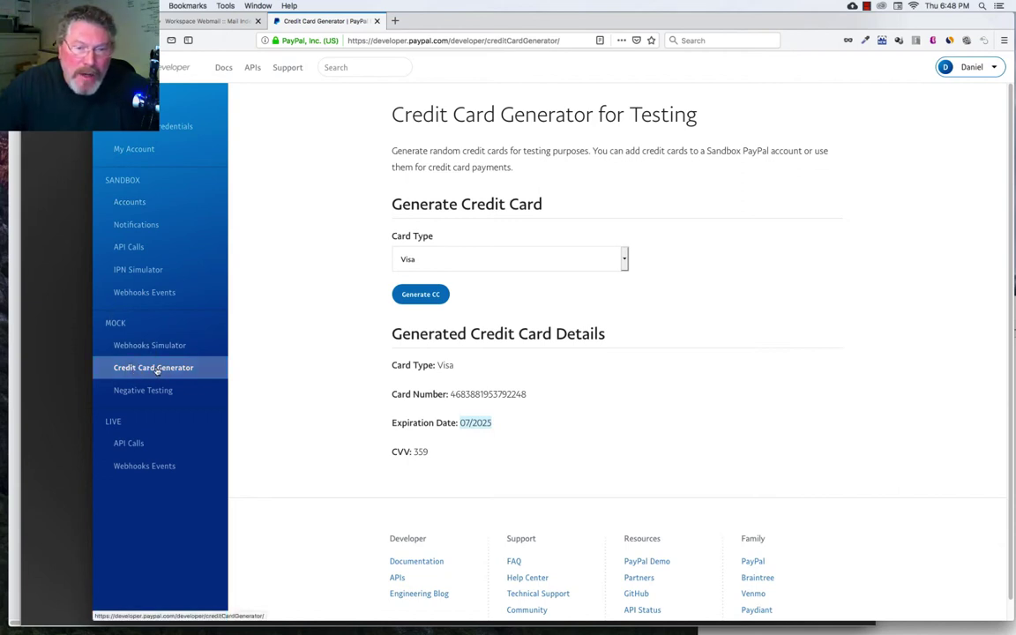
{"action": "left_click", "coordinate": [414, 259]}
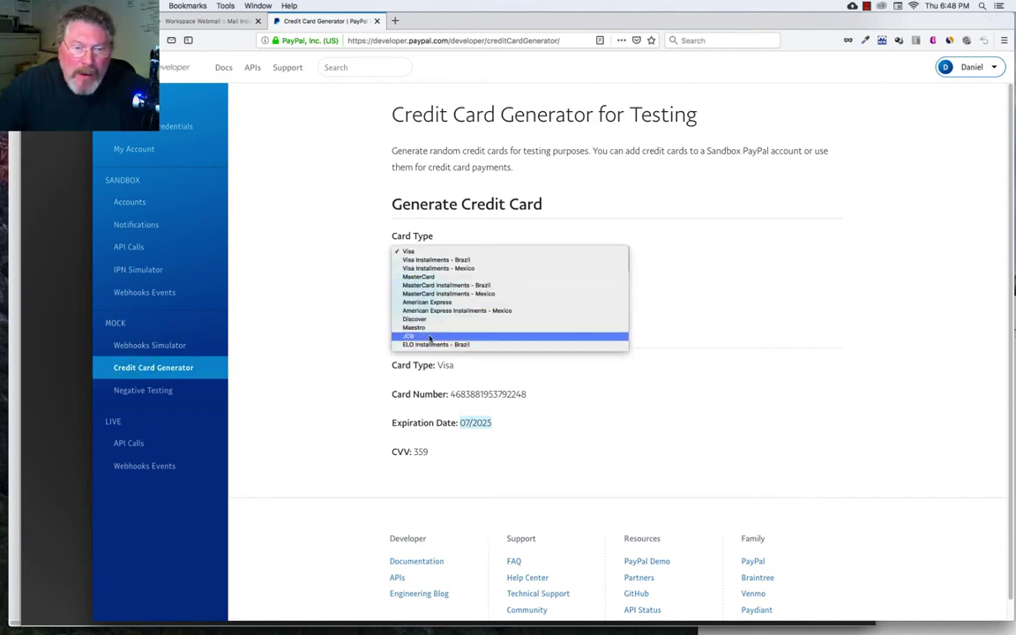
{"action": "left_click", "coordinate": [410, 251]}
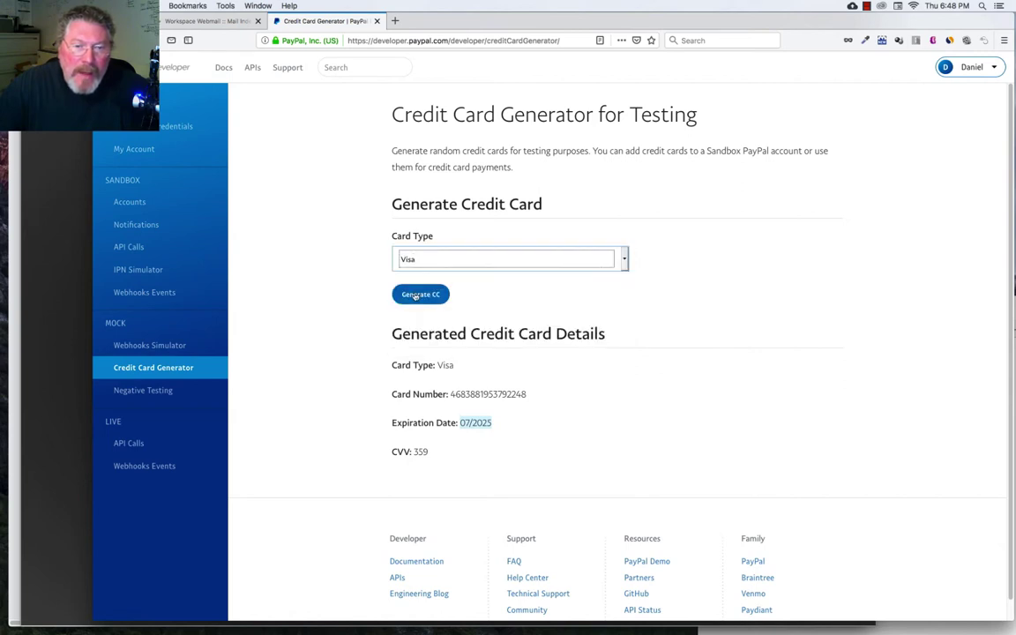
{"action": "left_click", "coordinate": [412, 297]}
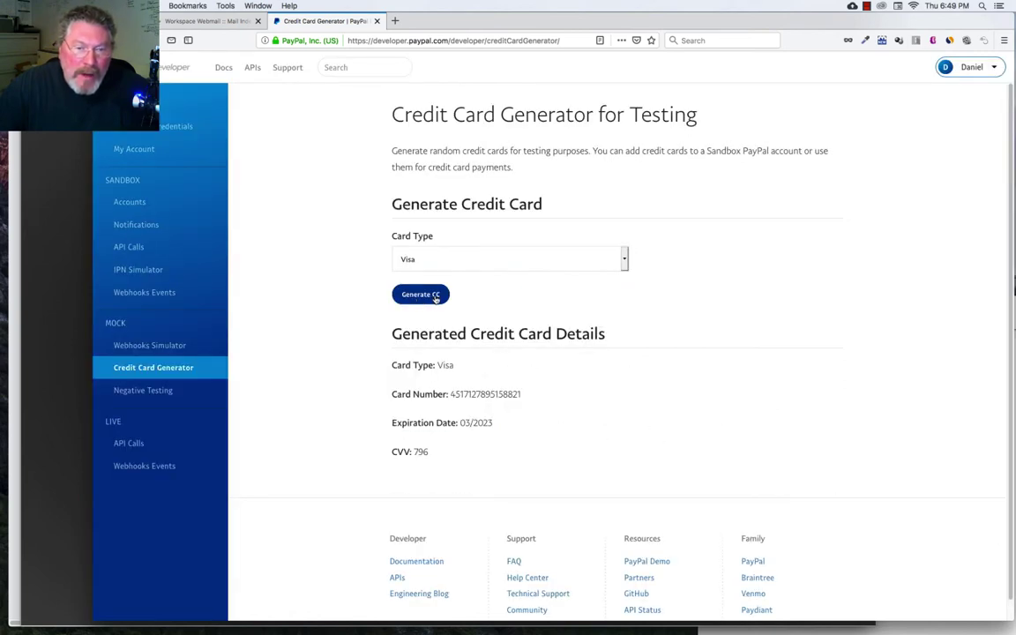
- Copy the generated card type, card number, expiration date and CVV into the blank text document
{"action": "left_click_drag", "start_coordinate": [431, 456], "coordinate": [391, 364]}
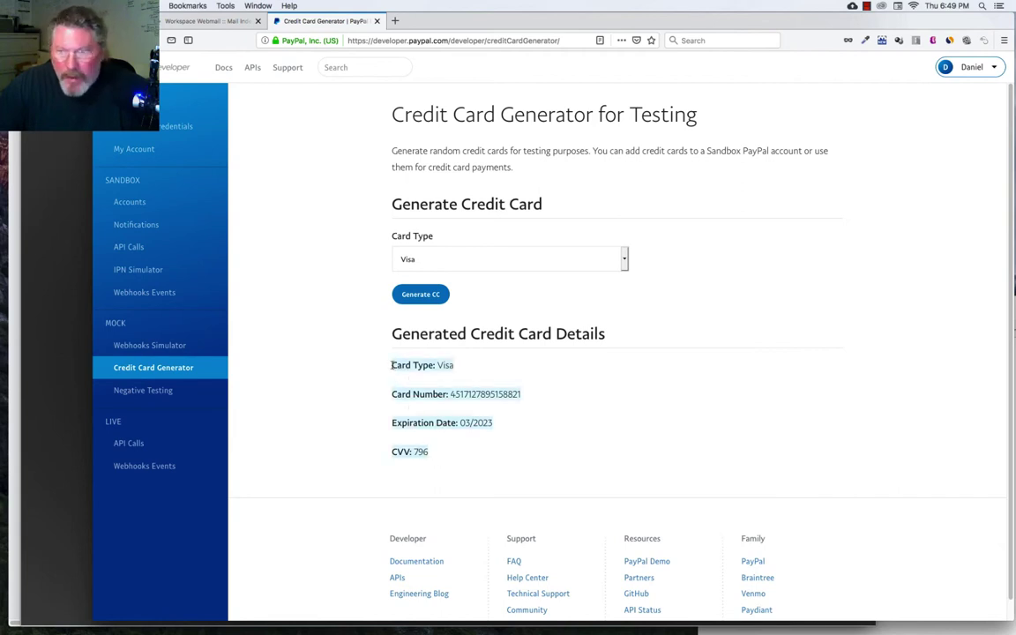
{"action": "mouse_move", "coordinate": [25, 459]}
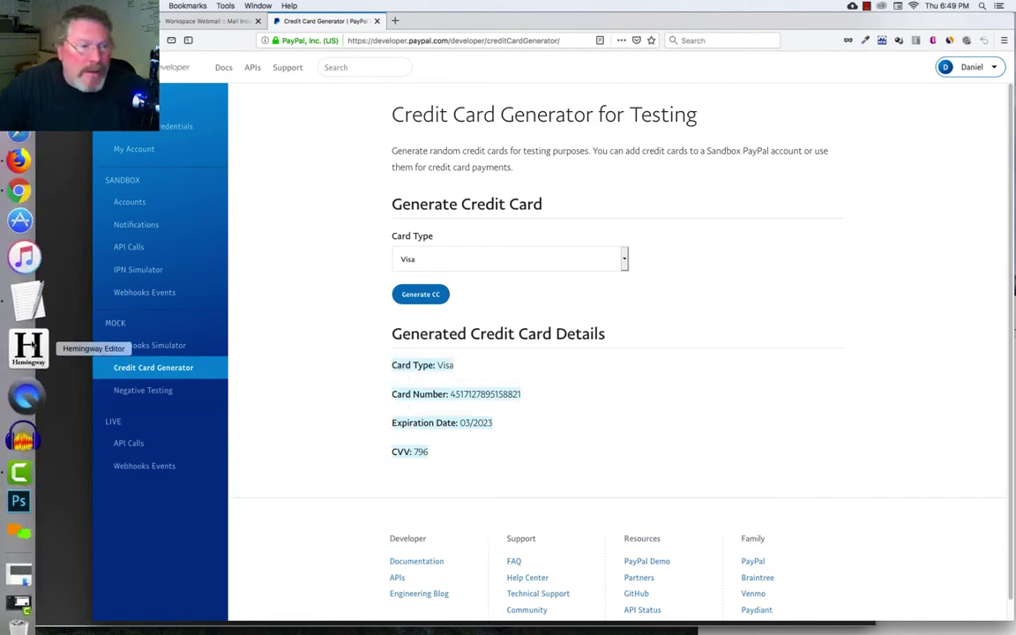
{"action": "left_click", "coordinate": [27, 304]}
{"action": "left_click_drag", "start_coordinate": [753, 299], "coordinate": [649, 256]}
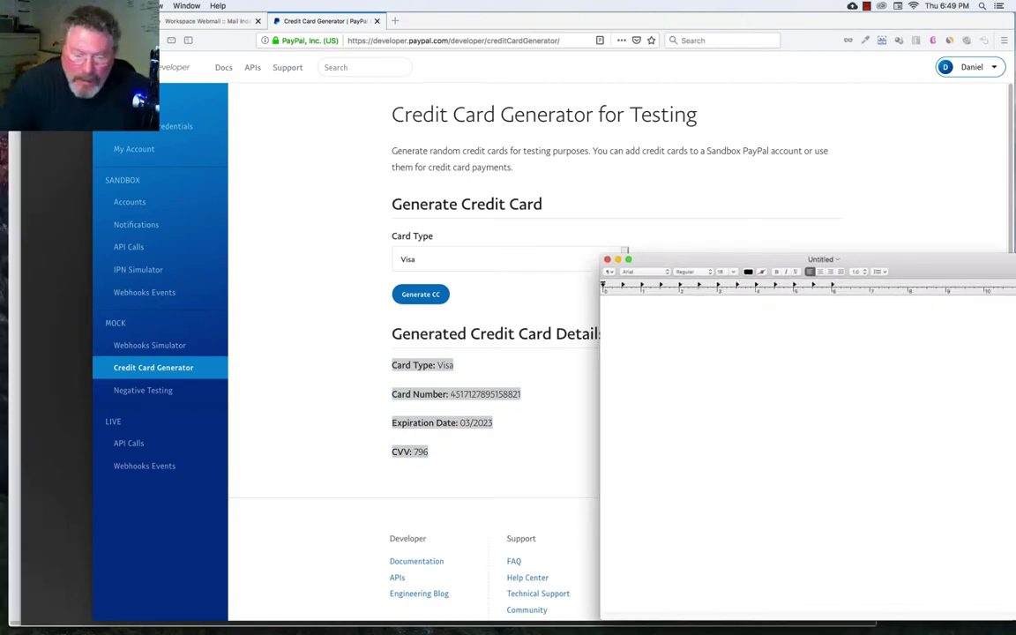
{"action": "key", "text": "super+v"}
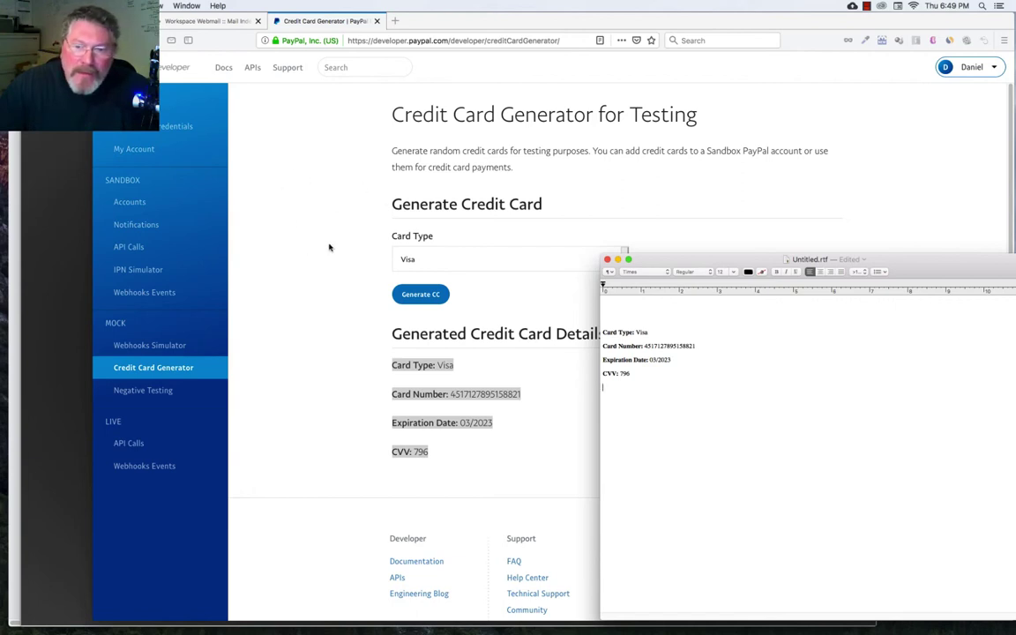
- Return to the live order page and reopen PayPal guest checkout for the Paypal Product with card payment
{"action": "left_click", "coordinate": [68, 290]}
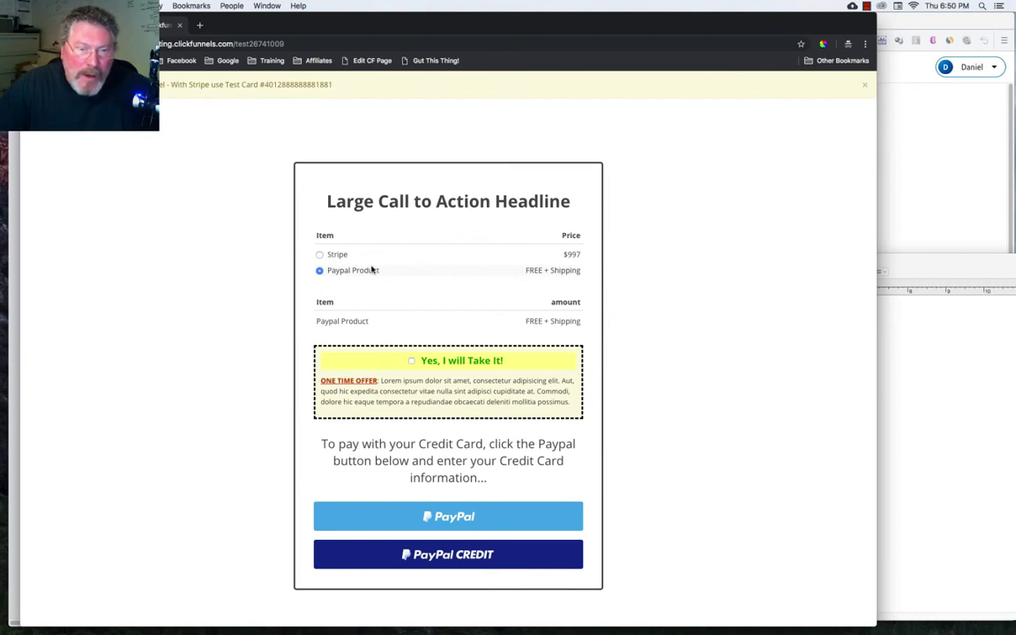
{"action": "left_click", "coordinate": [449, 518]}
{"action": "left_click", "coordinate": [426, 410]}
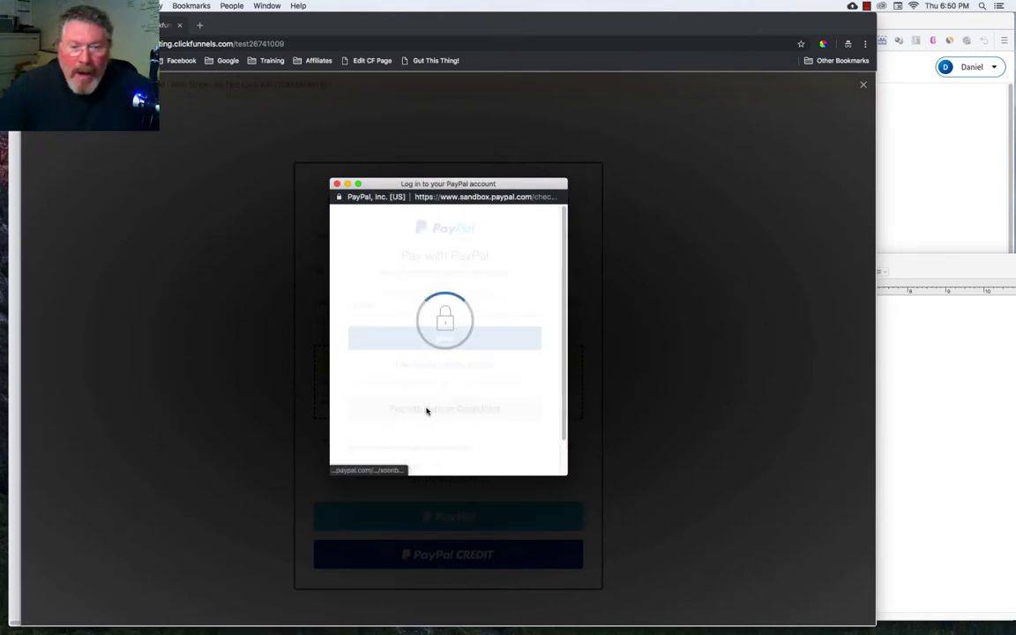
- Try to copy the test card number from the text document, and fill in the guest checkout's expiry date as 03/20
{"action": "left_click", "coordinate": [906, 271]}
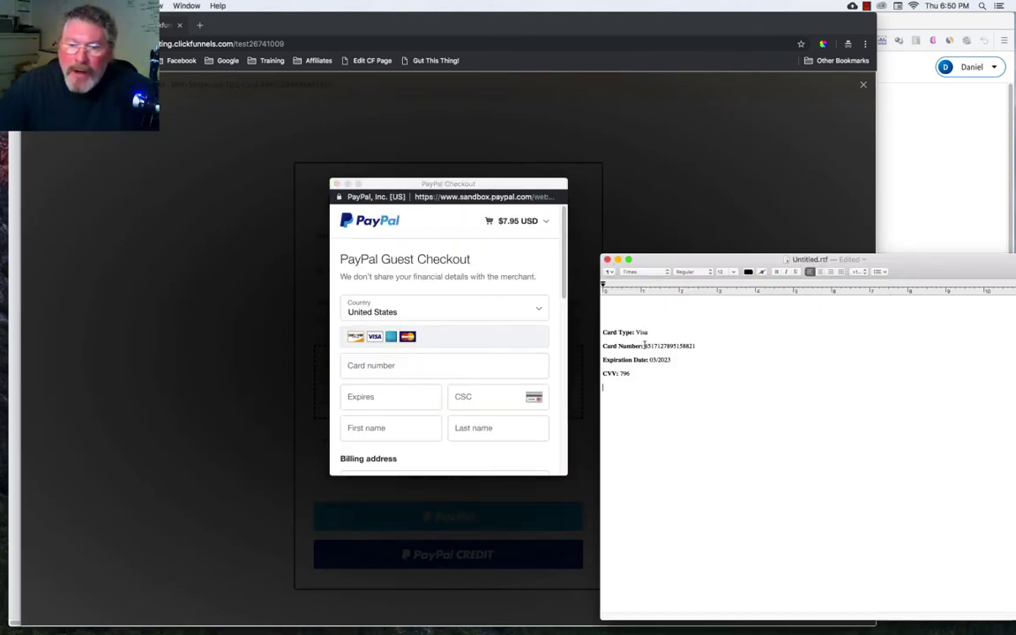
{"action": "left_click_drag", "start_coordinate": [645, 345], "coordinate": [696, 343]}
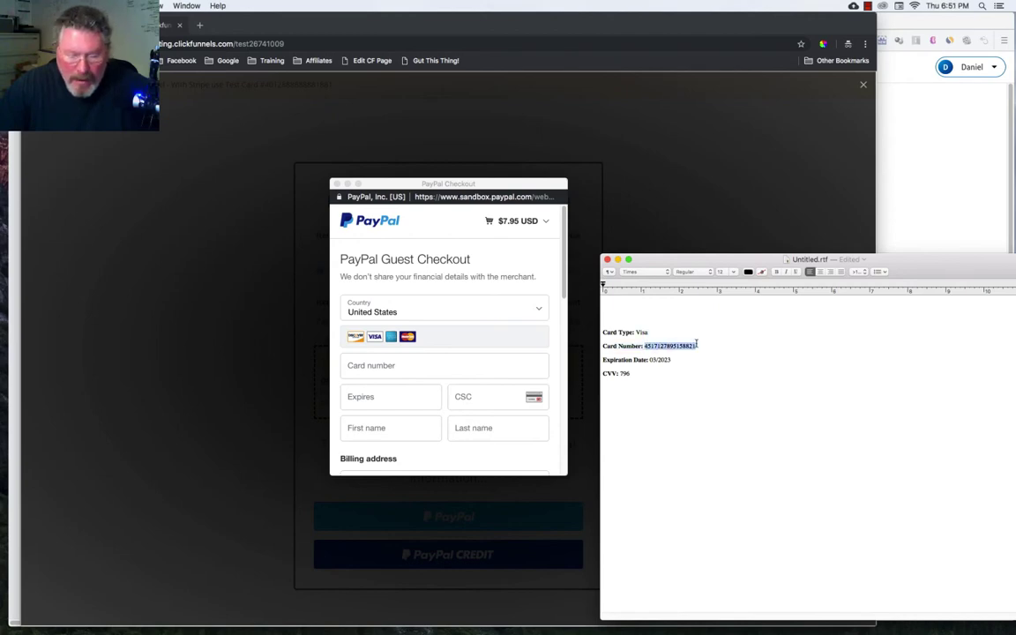
{"action": "left_click", "coordinate": [388, 365]}
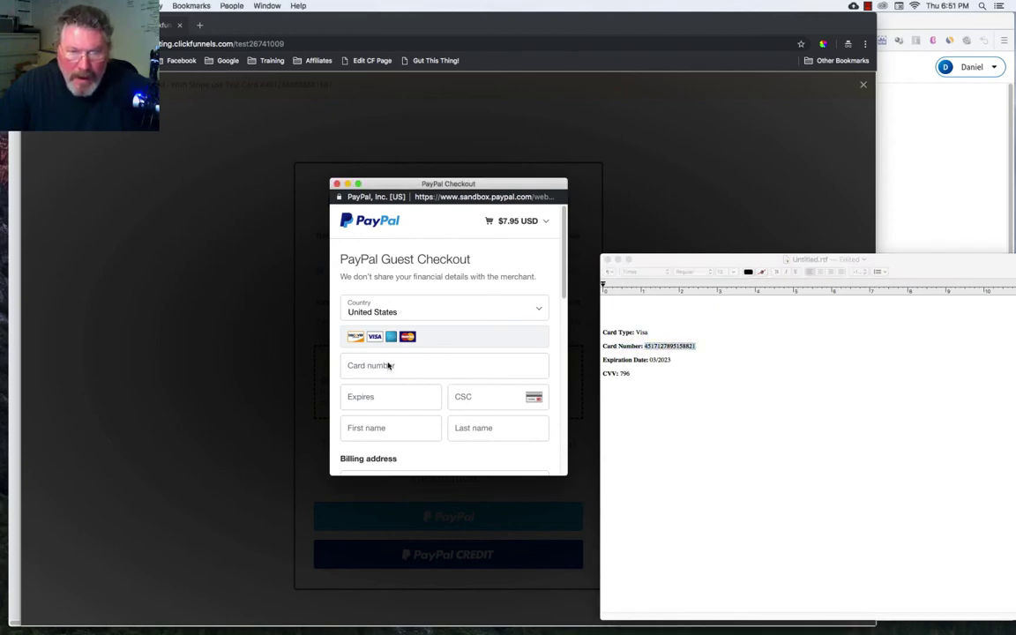
{"action": "left_click_drag", "start_coordinate": [650, 361], "coordinate": [681, 360]}
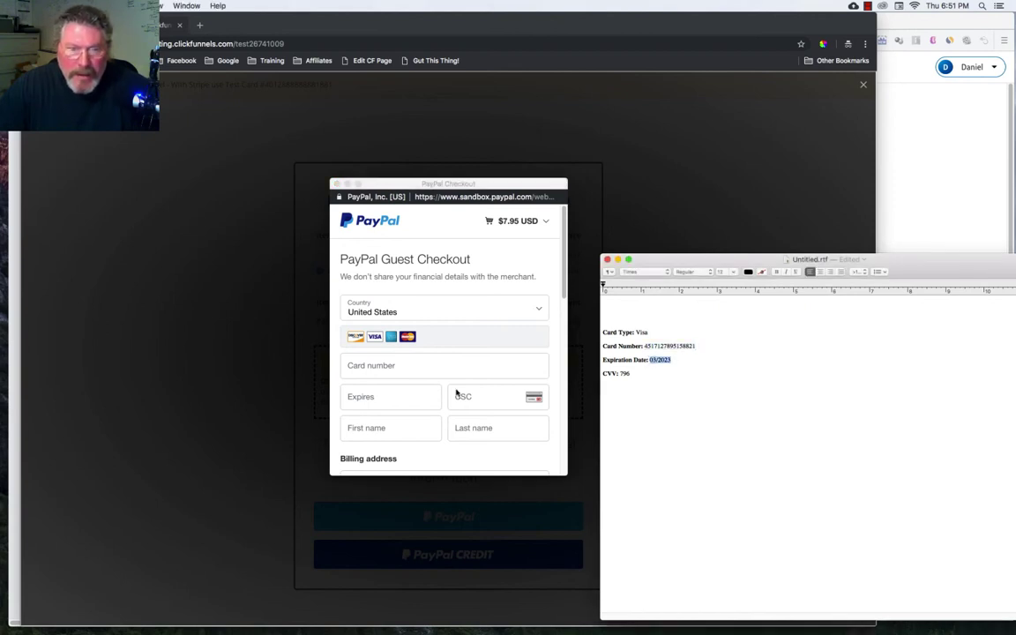
{"action": "left_click", "coordinate": [385, 397]}
{"action": "left_click", "coordinate": [386, 397]}
{"action": "type", "text": "03/20"}
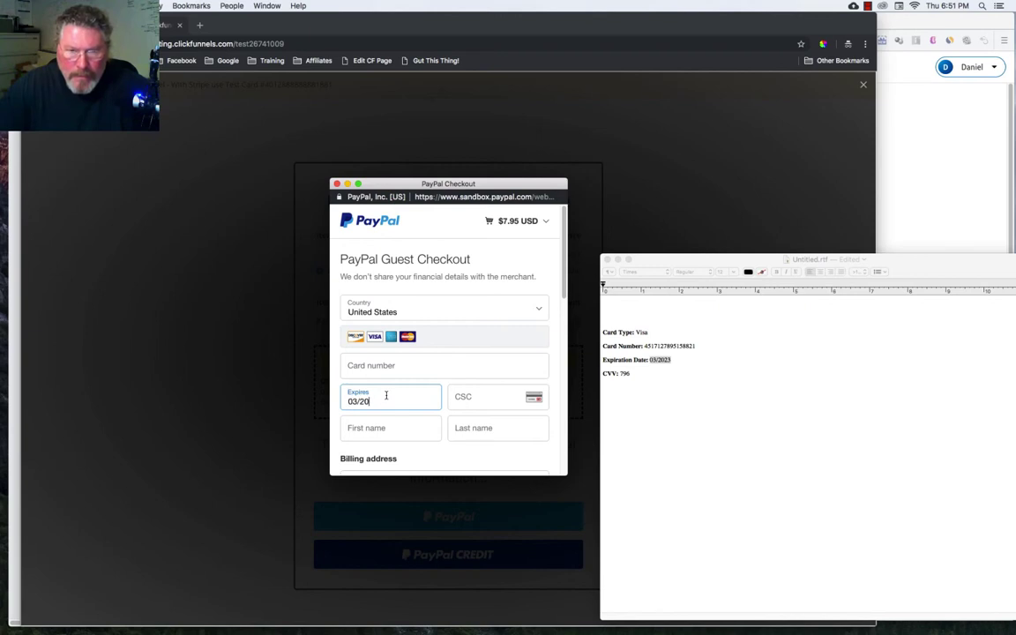
- Copy the test card number from the text document into the guest checkout's card number field
{"action": "left_click", "coordinate": [644, 346]}
{"action": "left_click_drag", "start_coordinate": [645, 345], "coordinate": [712, 342]}
{"action": "key", "text": "super+c"}
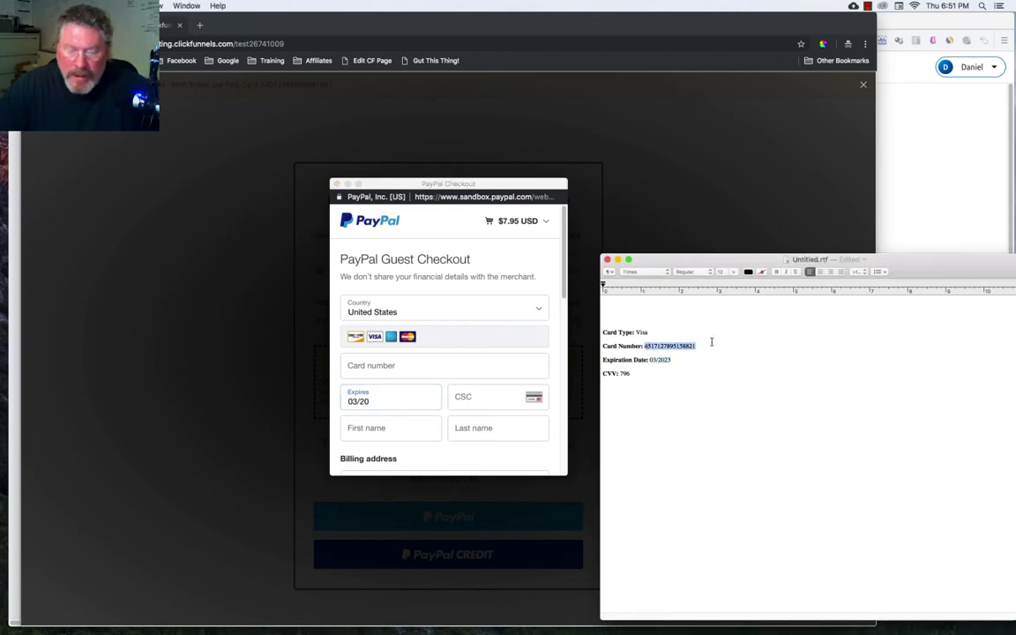
{"action": "left_click", "coordinate": [415, 364]}
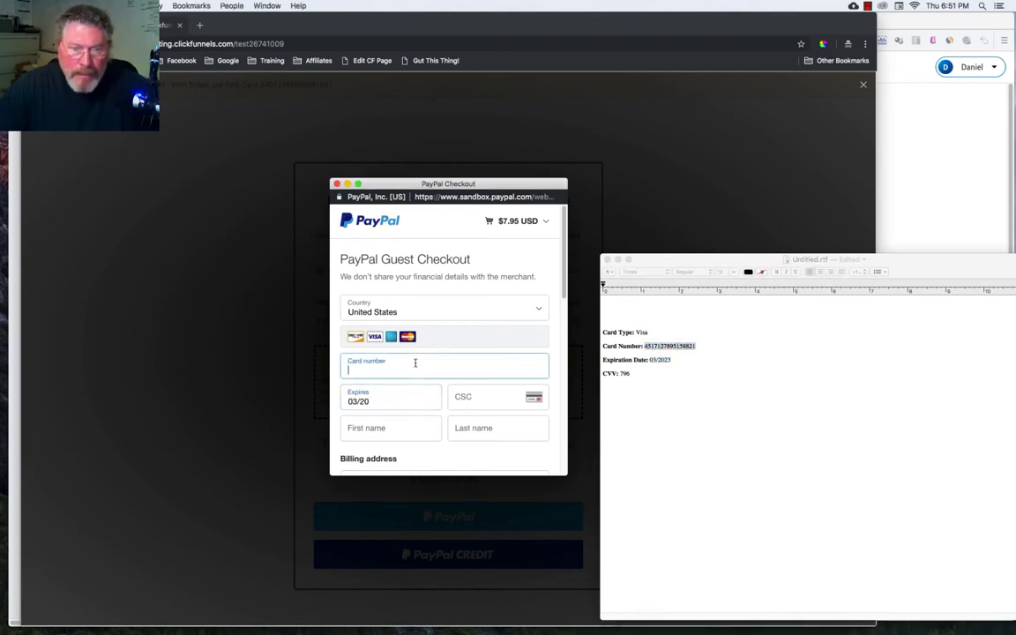
{"action": "key", "text": "super+v"}
- Copy the test card's CVV from the text document into the guest checkout's CSC field
{"action": "left_click", "coordinate": [631, 373]}
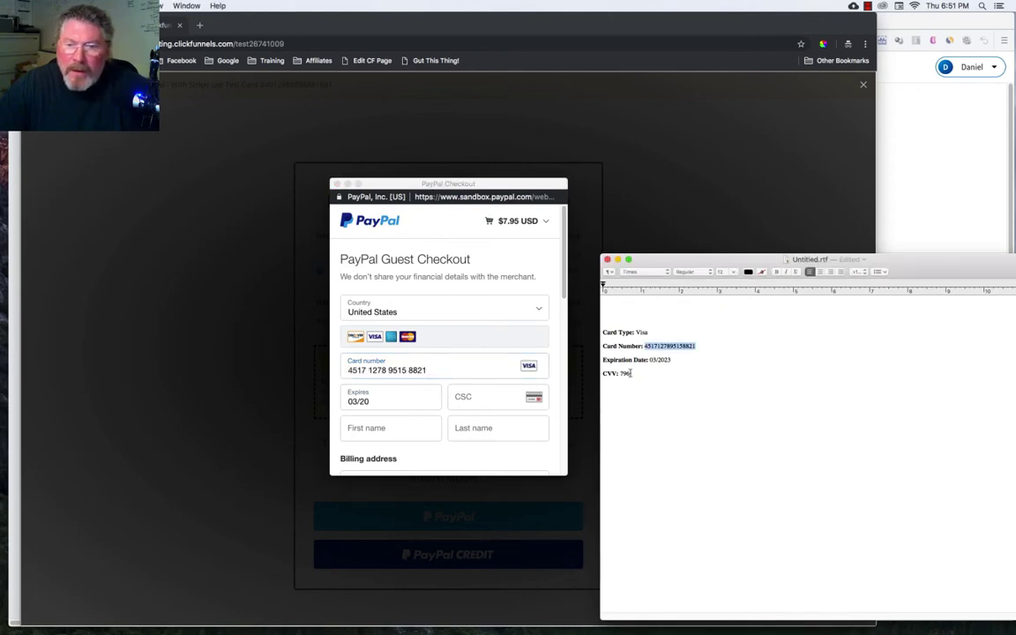
{"action": "left_click_drag", "start_coordinate": [620, 374], "coordinate": [632, 373]}
{"action": "key", "text": "super+c"}
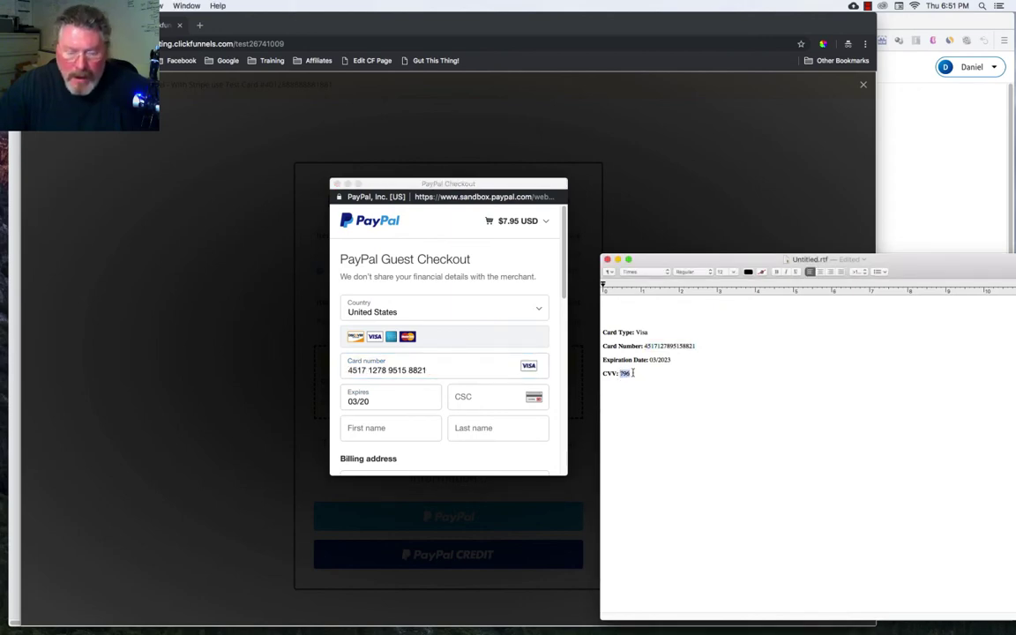
{"action": "left_click", "coordinate": [470, 405]}
{"action": "left_click", "coordinate": [470, 398]}
{"action": "key", "text": "super+v"}
- Review the guest checkout's name, billing, contact and account-creation fields, and try to submit the payment
{"action": "left_click", "coordinate": [403, 427]}
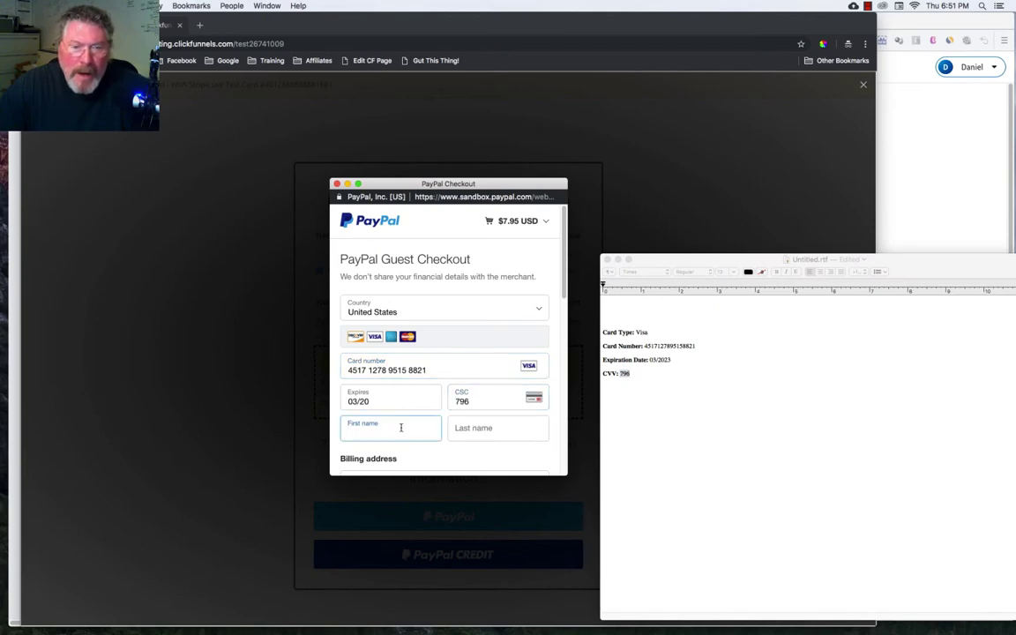
{"action": "scroll", "coordinate": [401, 428], "scroll_direction": "down", "scroll_amount": 3}
{"action": "scroll", "coordinate": [401, 427], "scroll_direction": "down", "scroll_amount": 10}
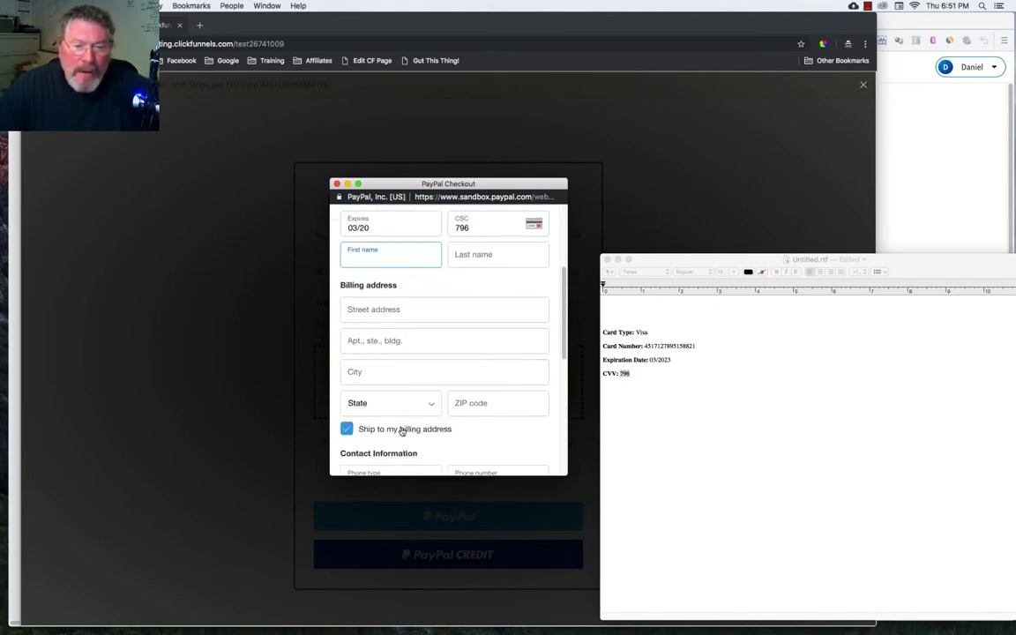
{"action": "scroll", "coordinate": [401, 427], "scroll_direction": "down", "scroll_amount": 3}
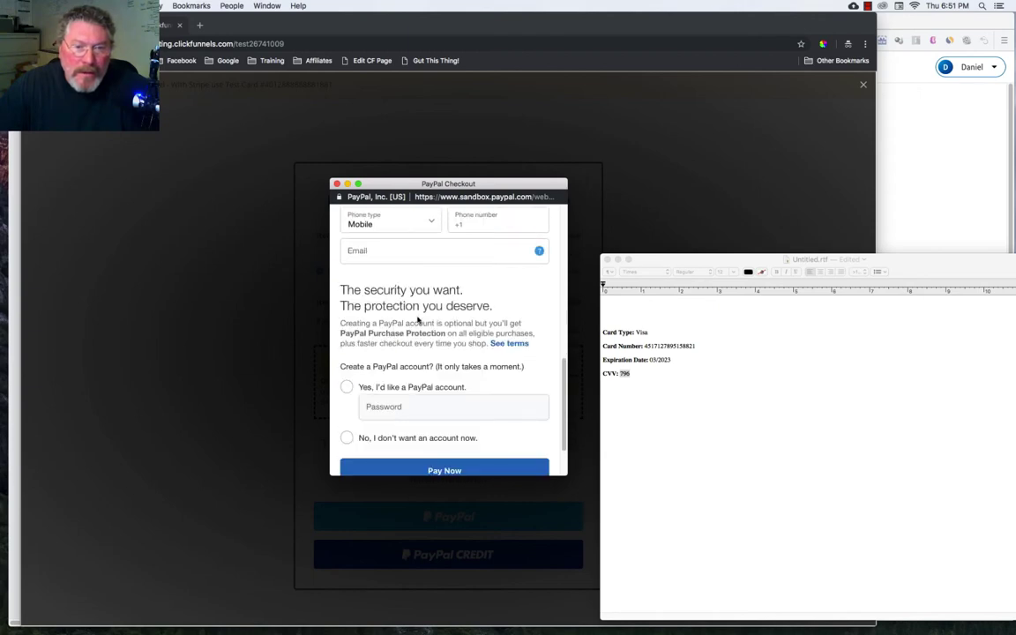
{"action": "scroll", "coordinate": [418, 321], "scroll_direction": "up", "scroll_amount": 3}
{"action": "scroll", "coordinate": [414, 305], "scroll_direction": "down", "scroll_amount": 4}
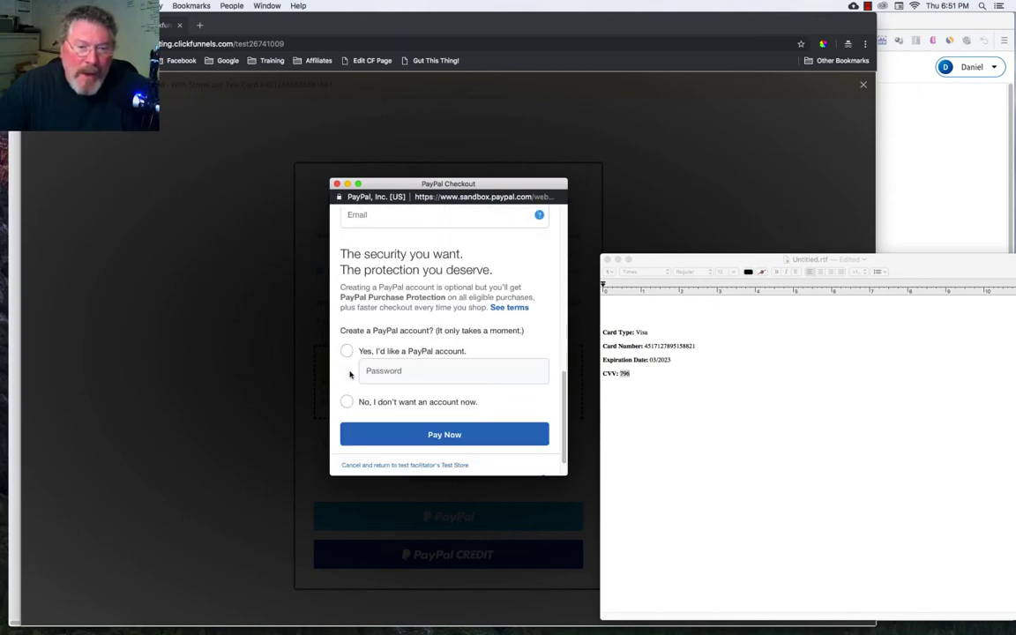
{"action": "left_click", "coordinate": [444, 434]}
{"action": "scroll", "coordinate": [435, 299], "scroll_direction": "up", "scroll_amount": 4}
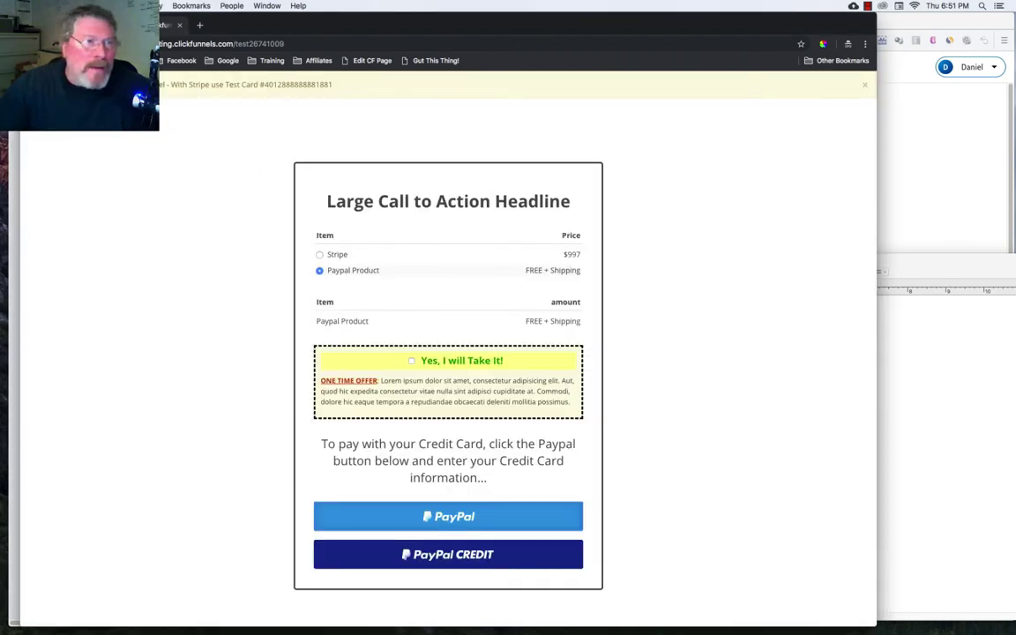
- Close the live order page preview, and delete the credit card details element from the order page in the page editor
{"action": "key", "text": "super+w"}
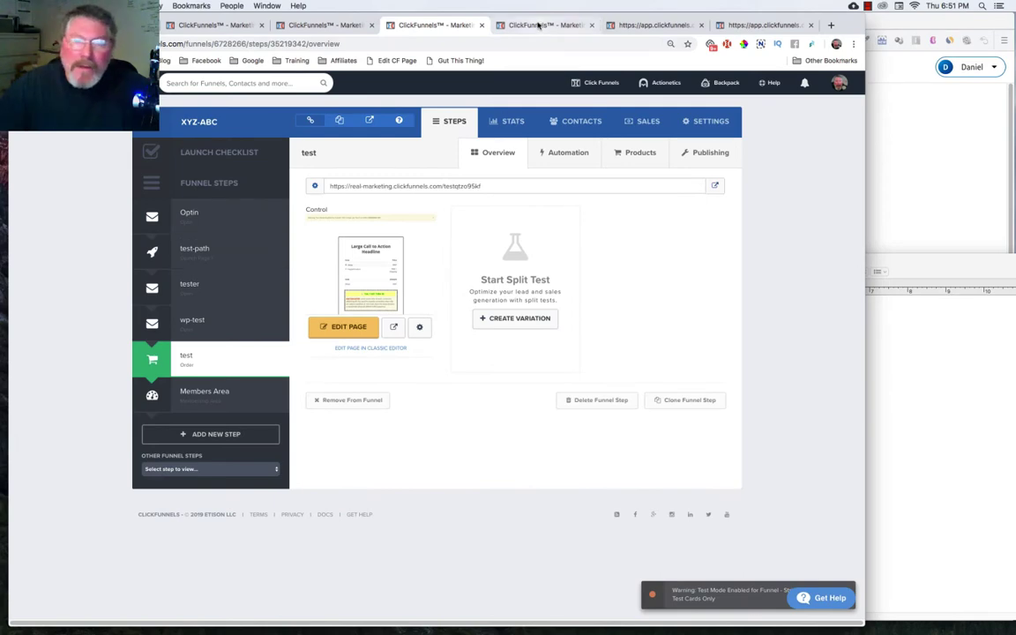
{"action": "left_click", "coordinate": [537, 25]}
{"action": "left_click", "coordinate": [657, 25]}
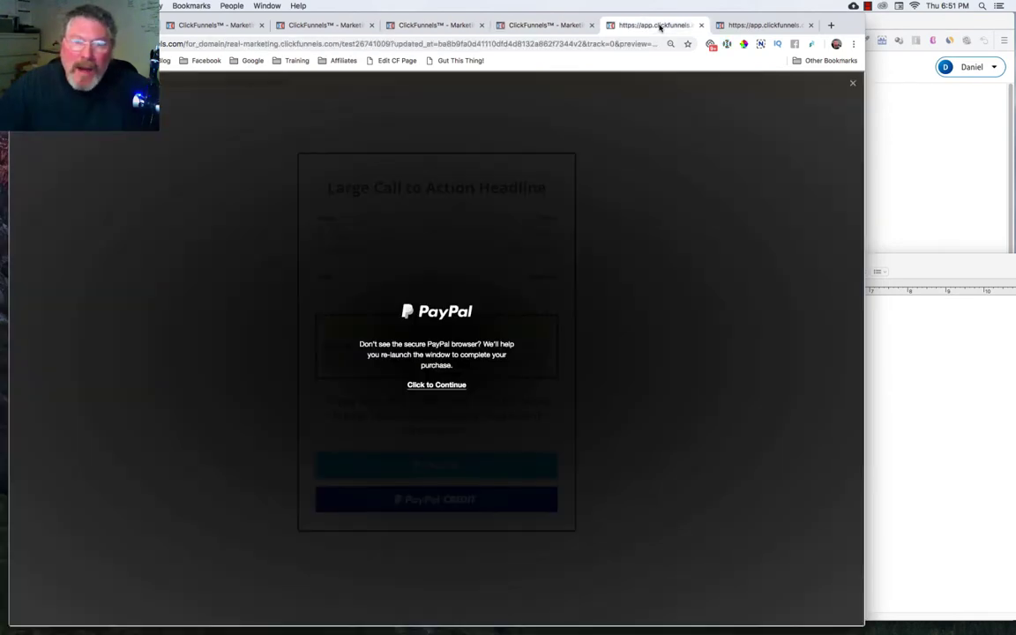
{"action": "left_click", "coordinate": [533, 24]}
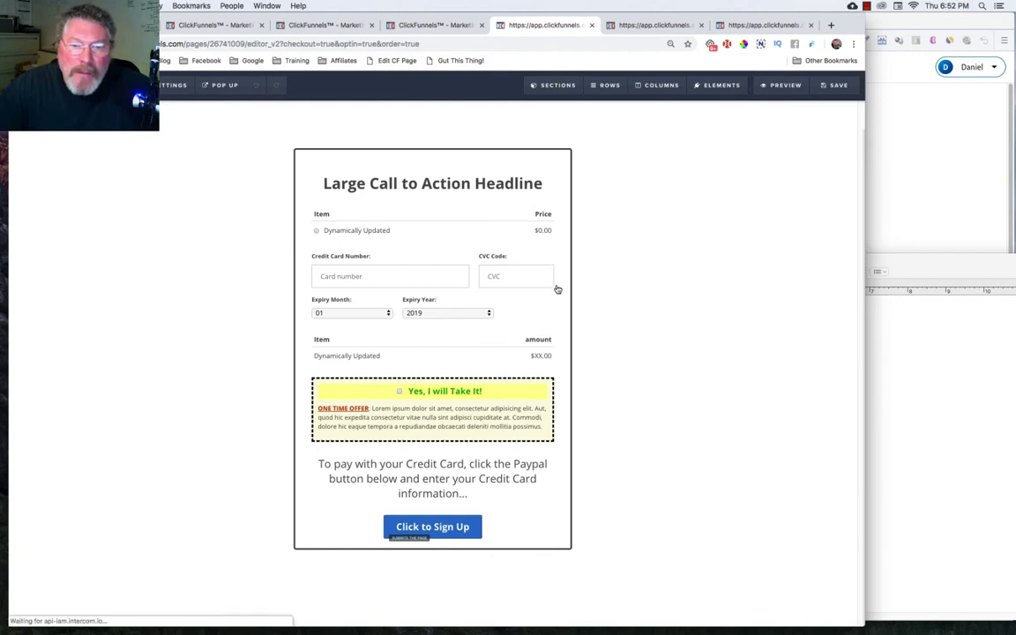
{"action": "mouse_move", "coordinate": [540, 267]}
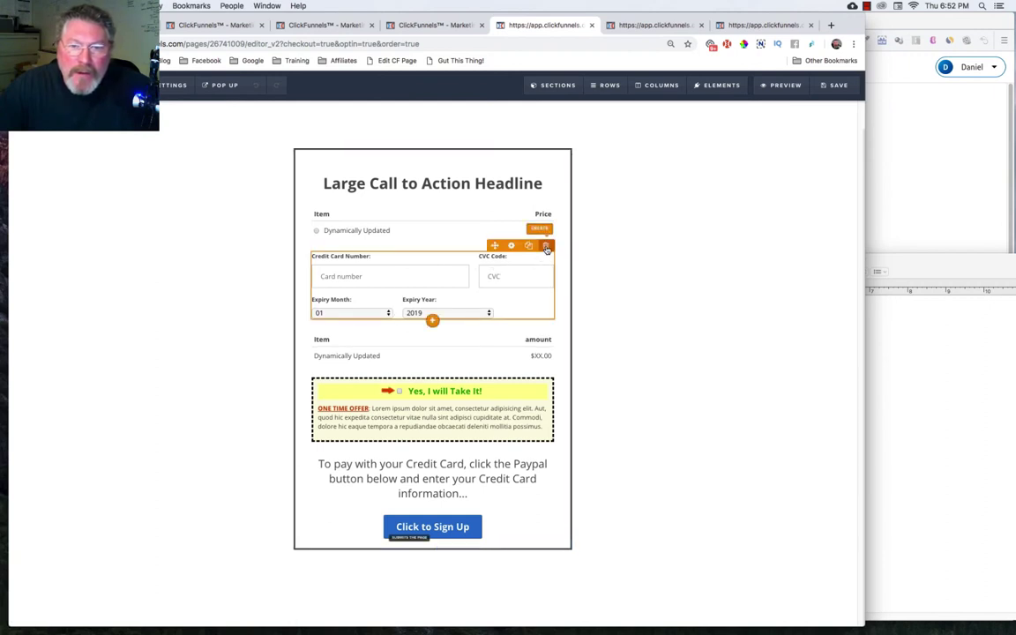
{"action": "left_click", "coordinate": [545, 250]}
{"action": "left_click", "coordinate": [527, 103]}
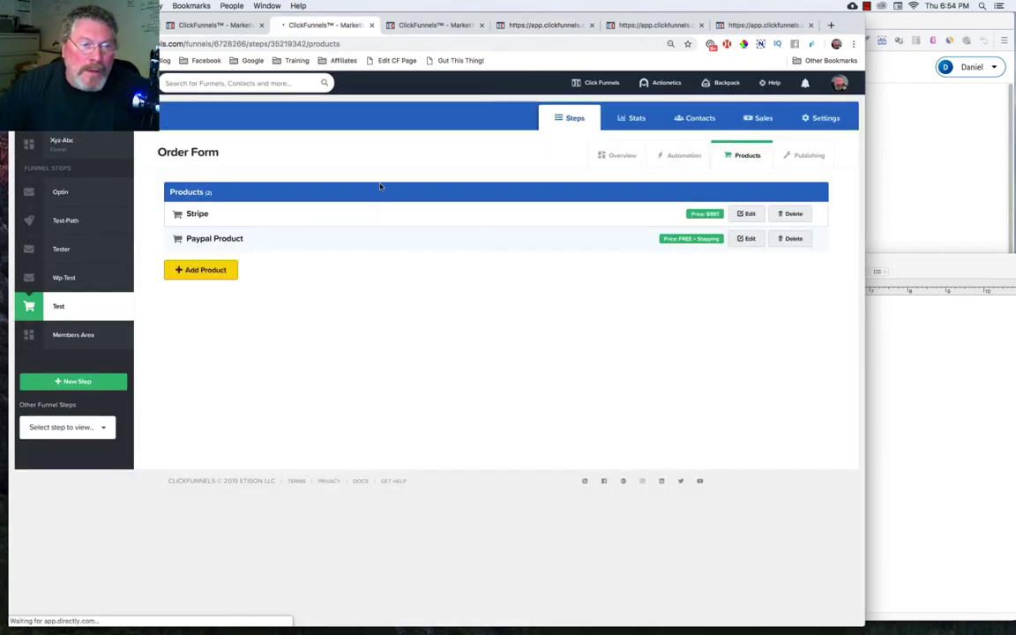
- Delete the Stripe product from the Test order form's product list
{"action": "left_click", "coordinate": [199, 270]}
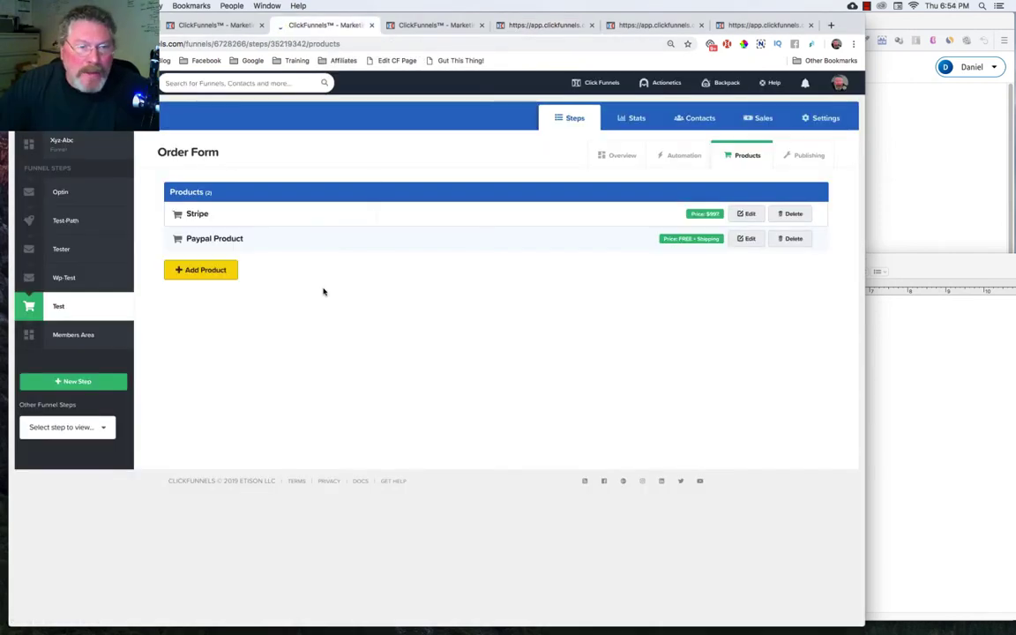
{"action": "left_click", "coordinate": [791, 215]}
{"action": "left_click", "coordinate": [527, 105]}
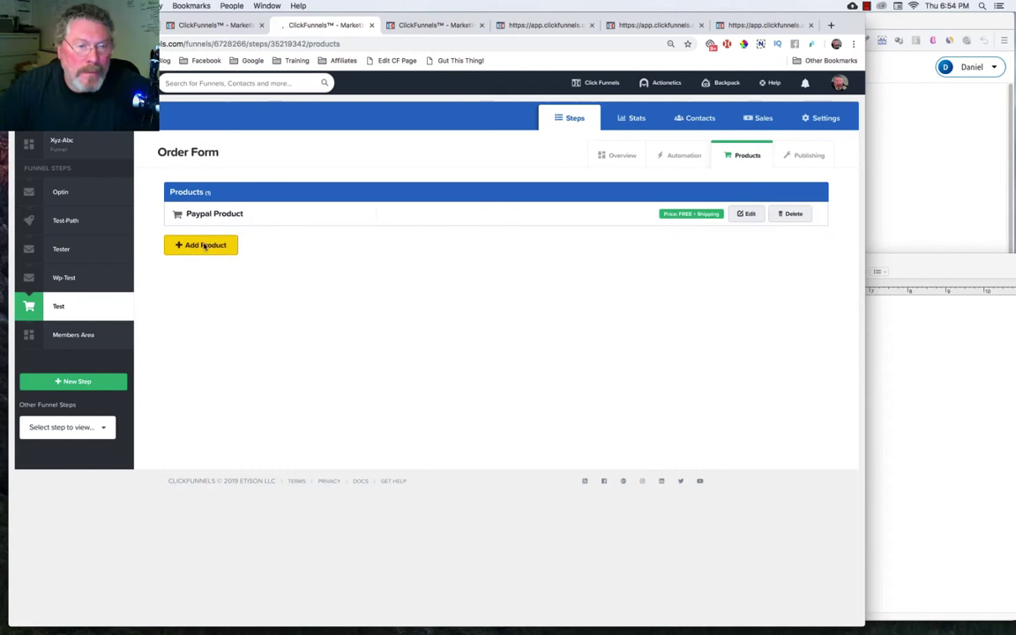
- Add a one-time product to the order form with the PayPal V2 integration, and name it Product 2
{"action": "left_click", "coordinate": [205, 246]}
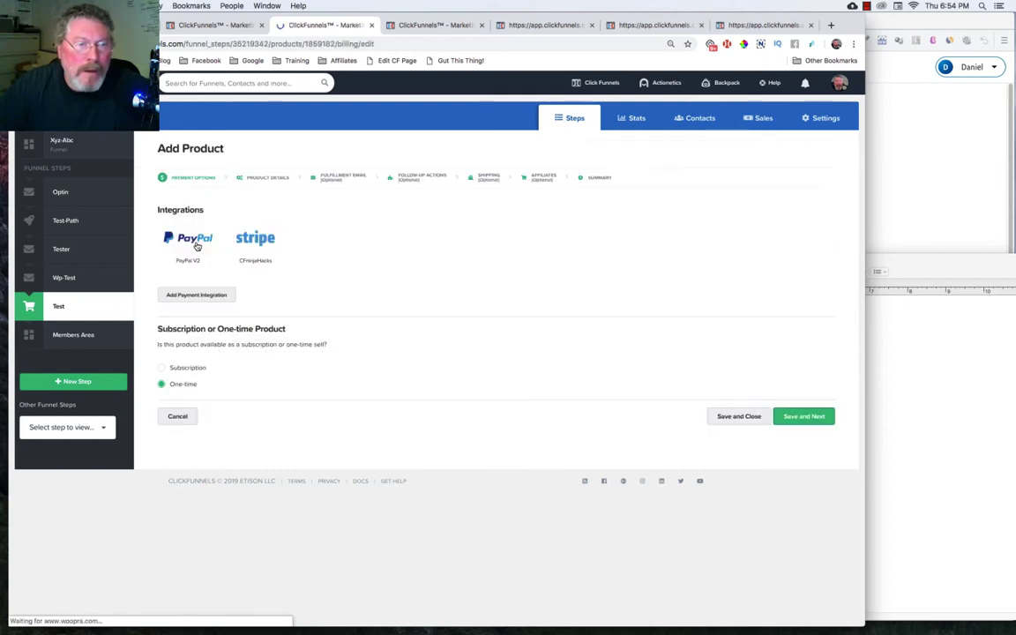
{"action": "left_click", "coordinate": [189, 244]}
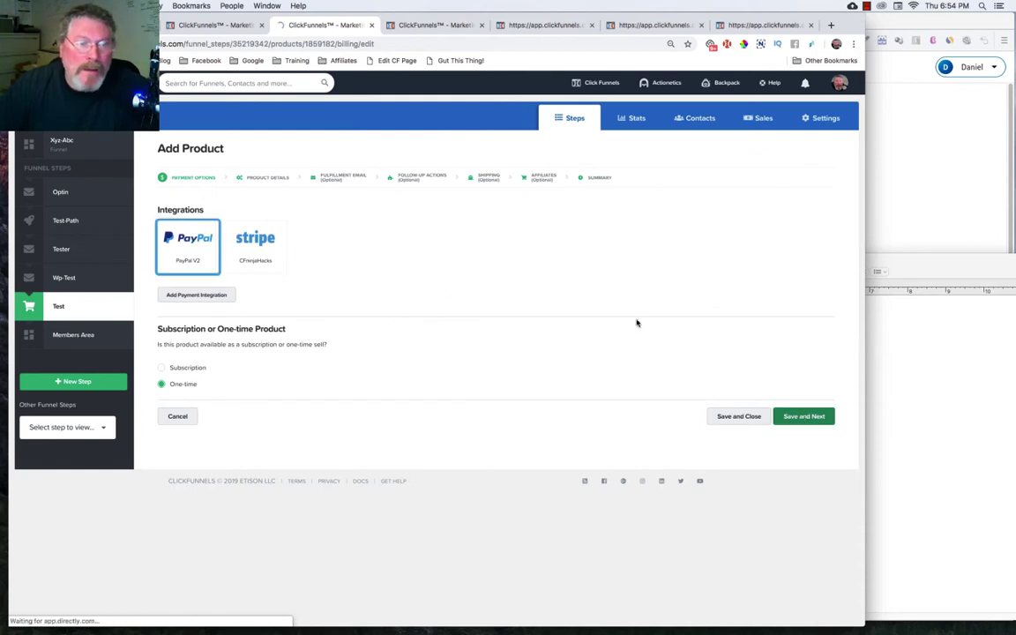
{"action": "triple_click", "coordinate": [164, 227]}
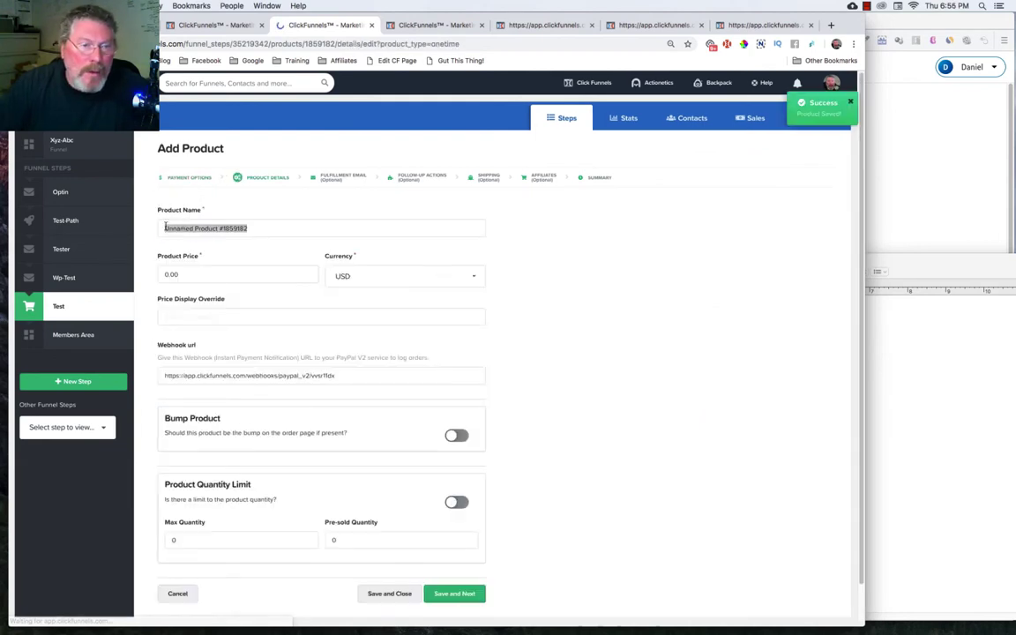
{"action": "type", "text": "P"}
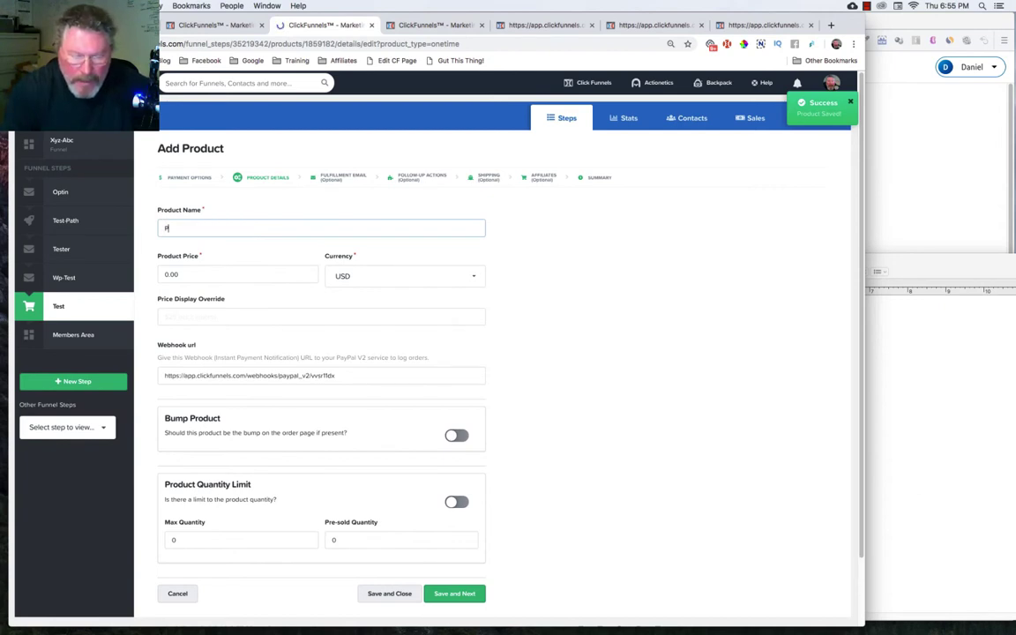
{"action": "type", "text": "roduct 2"}
- Set the product's price to 50 and its price display override to "One Time Payment of $50", and save the product
{"action": "left_click", "coordinate": [163, 273]}
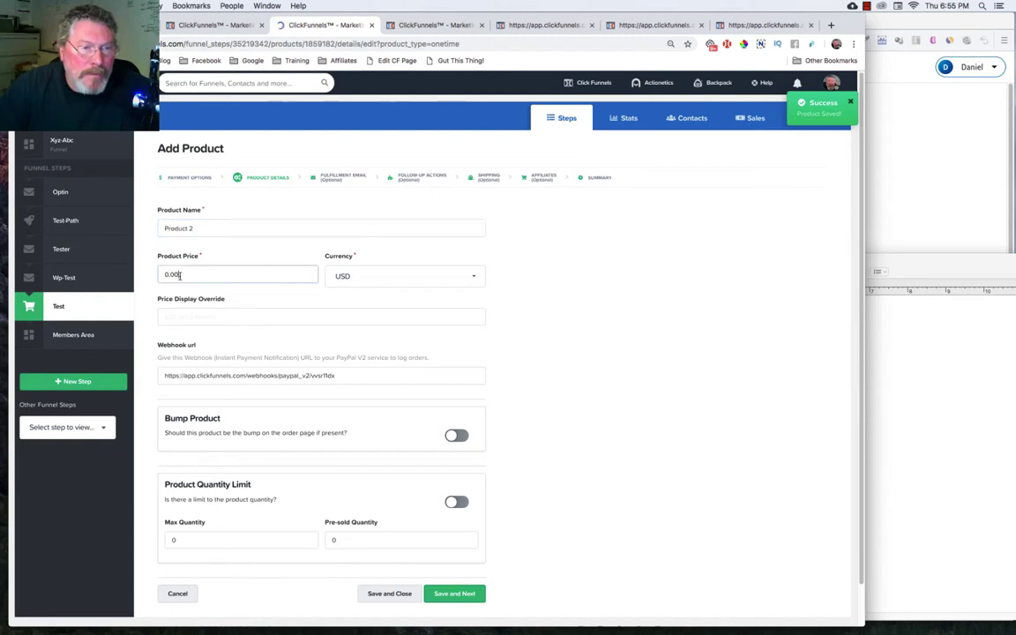
{"action": "double_click", "coordinate": [180, 274]}
{"action": "type", "text": "50"}
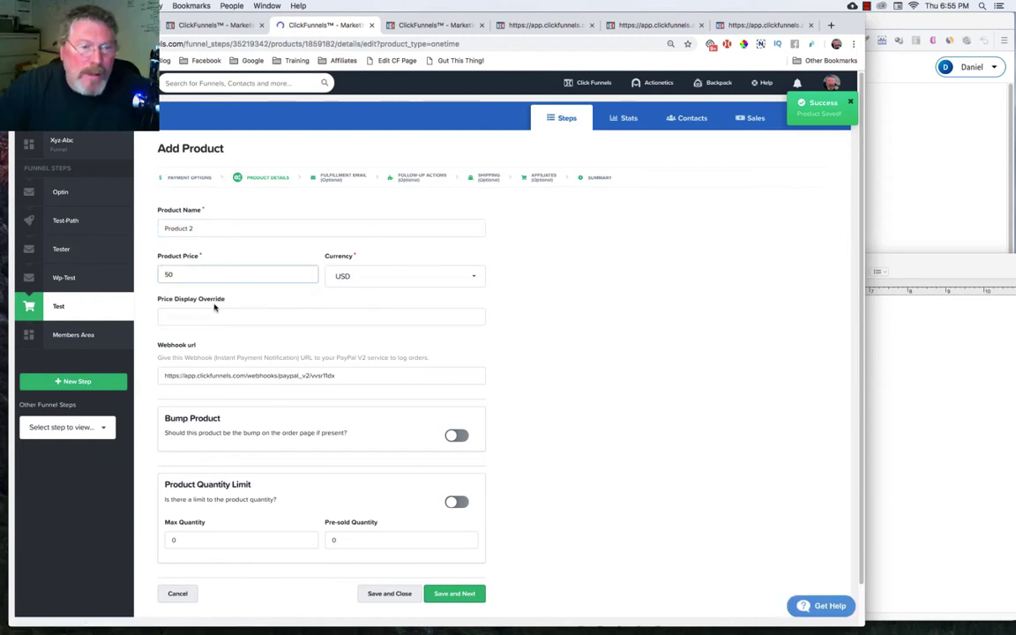
{"action": "left_click", "coordinate": [187, 315]}
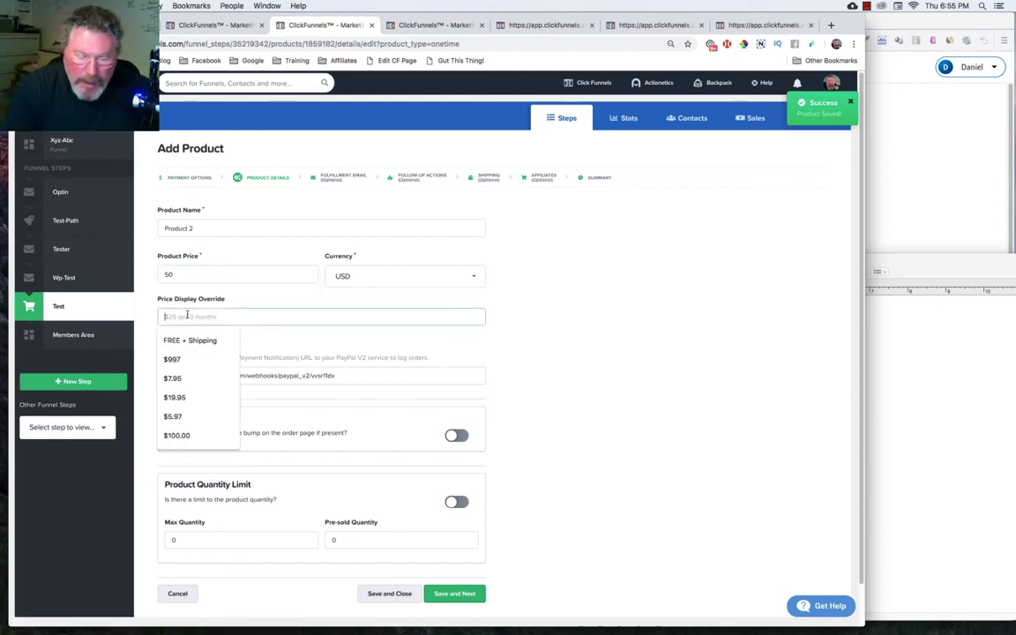
{"action": "type", "text": "One Time Payment of $50"}
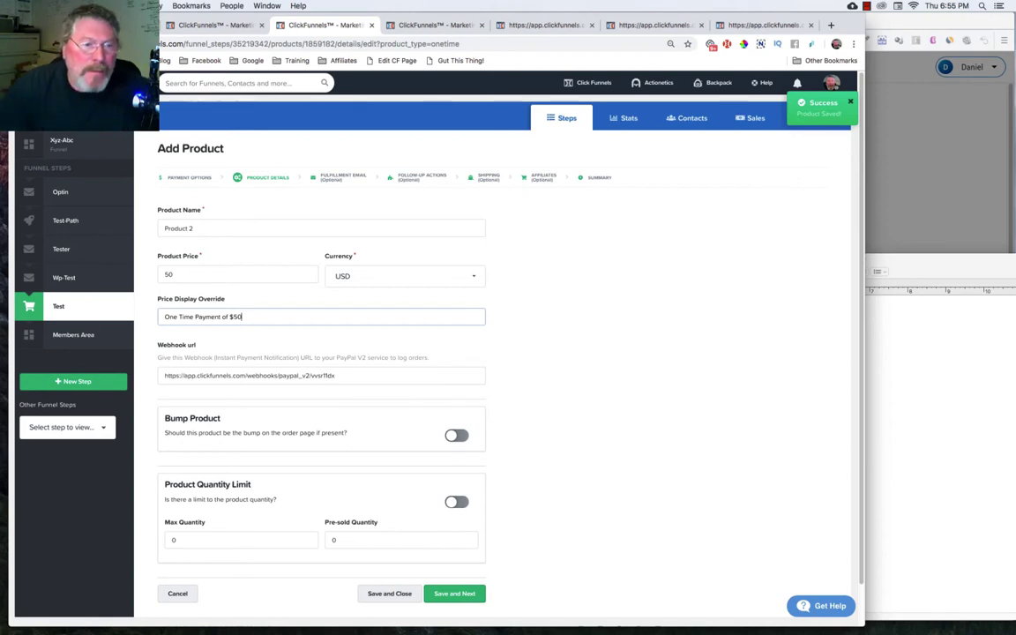
{"action": "left_click", "coordinate": [390, 593]}
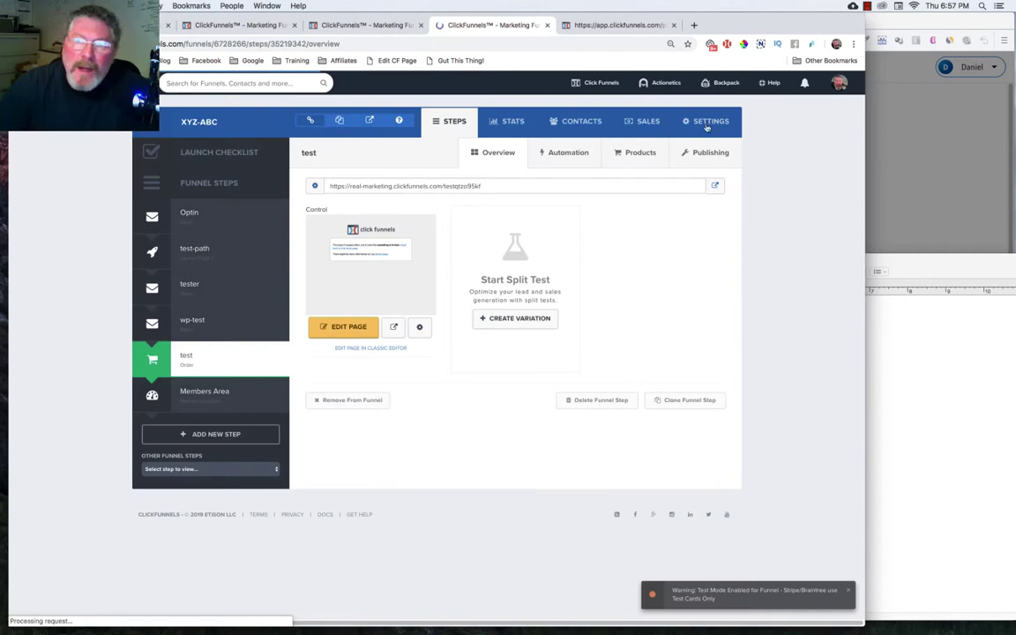
- Check the Stripe test mode option in the funnel's settings, and save the order page in the page editor
{"action": "left_click", "coordinate": [706, 123]}
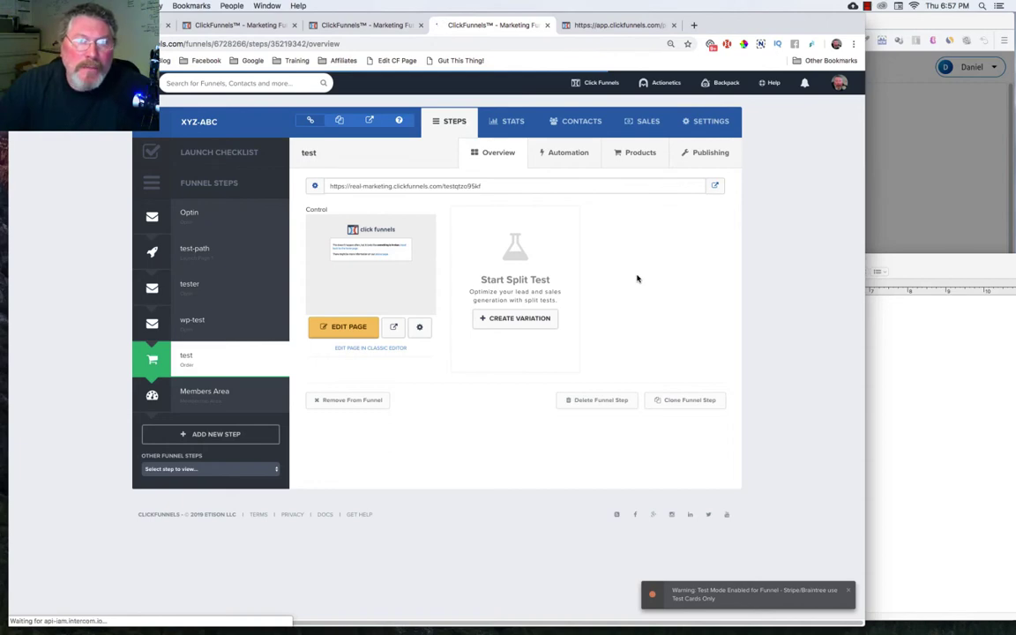
{"action": "scroll", "coordinate": [637, 279], "scroll_direction": "down", "scroll_amount": 10}
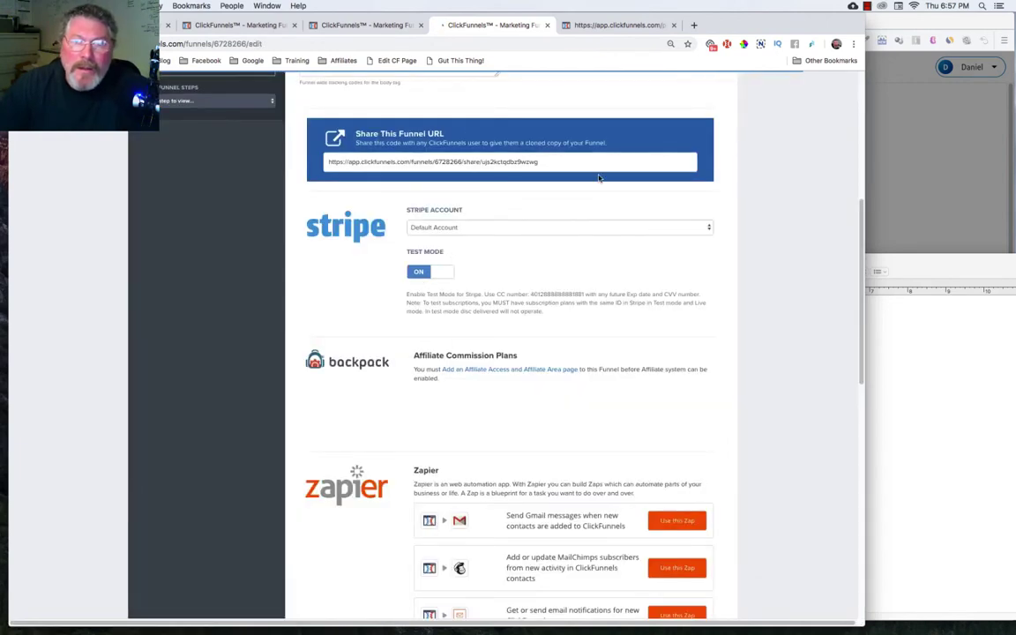
{"action": "left_click", "coordinate": [604, 25]}
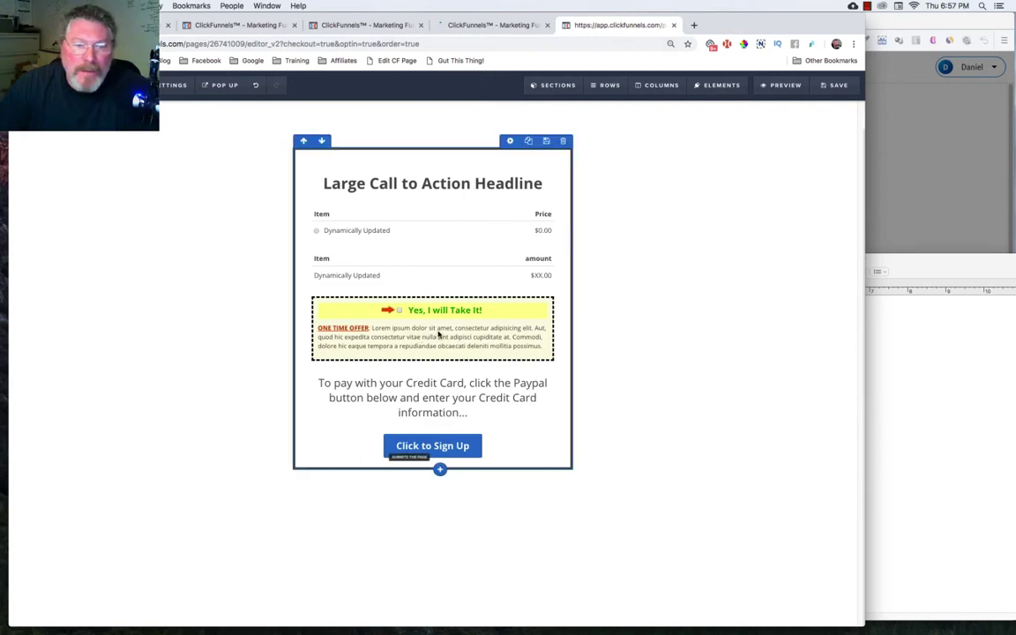
{"action": "left_click", "coordinate": [824, 88]}
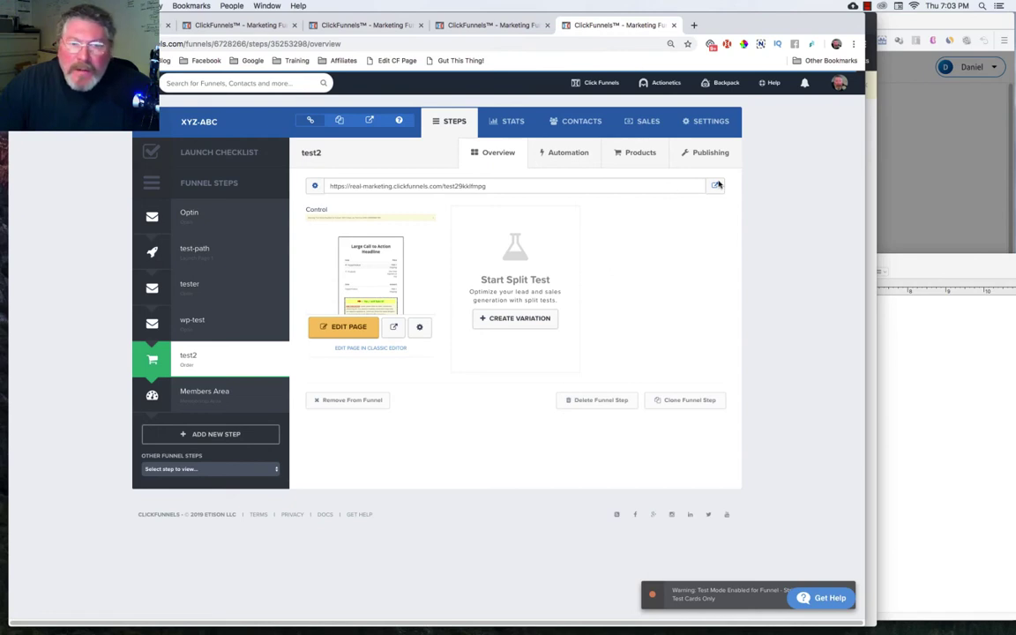
- Open the test2 order page in an incognito window, and try selecting both Paypal Product and Product2
{"action": "right_click", "coordinate": [715, 189]}
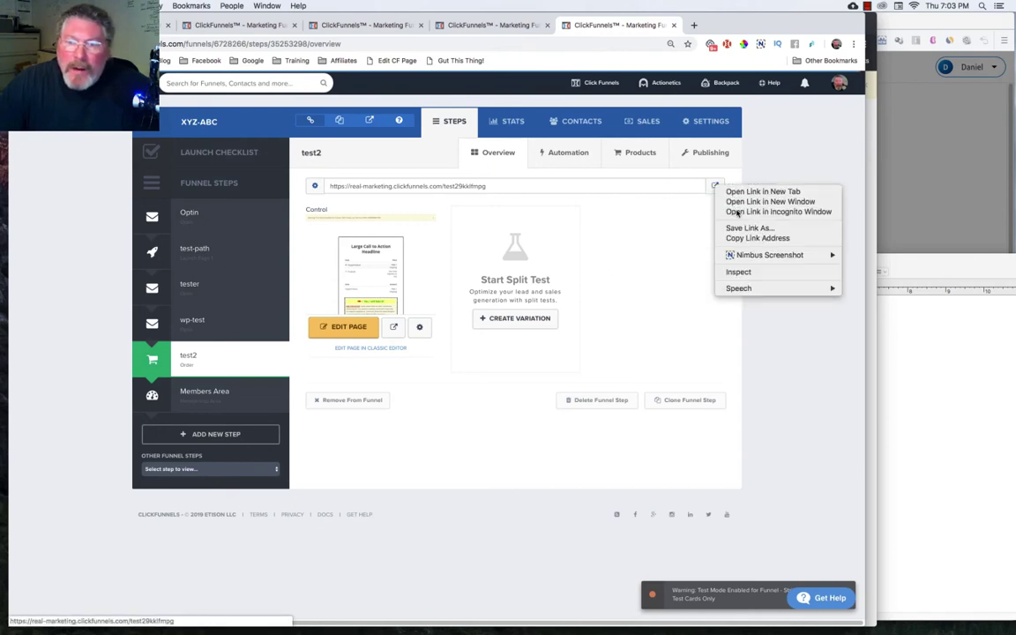
{"action": "key", "text": "Return"}
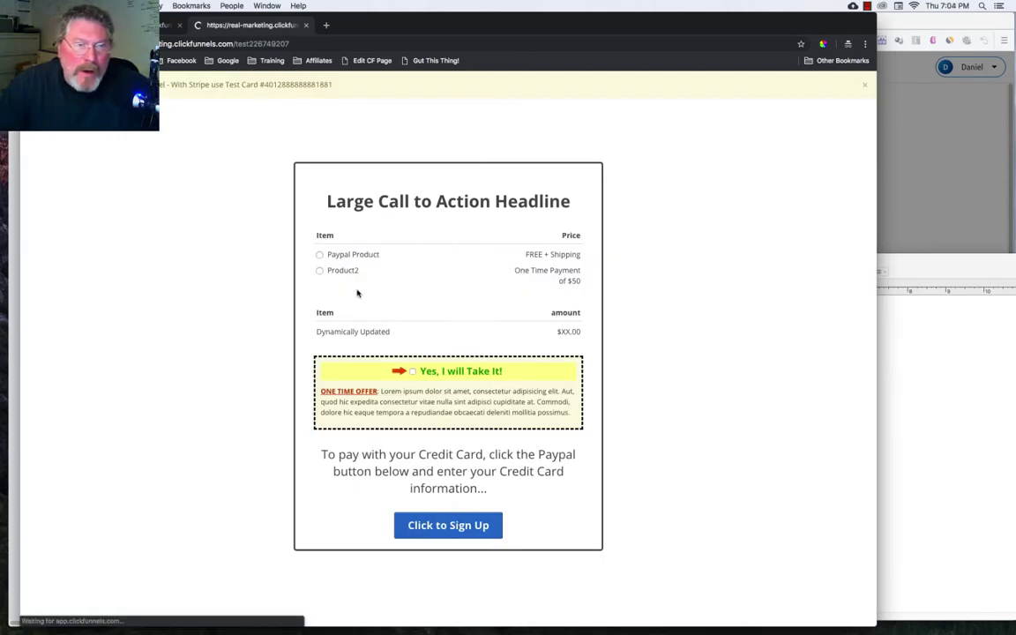
{"action": "left_click", "coordinate": [357, 255]}
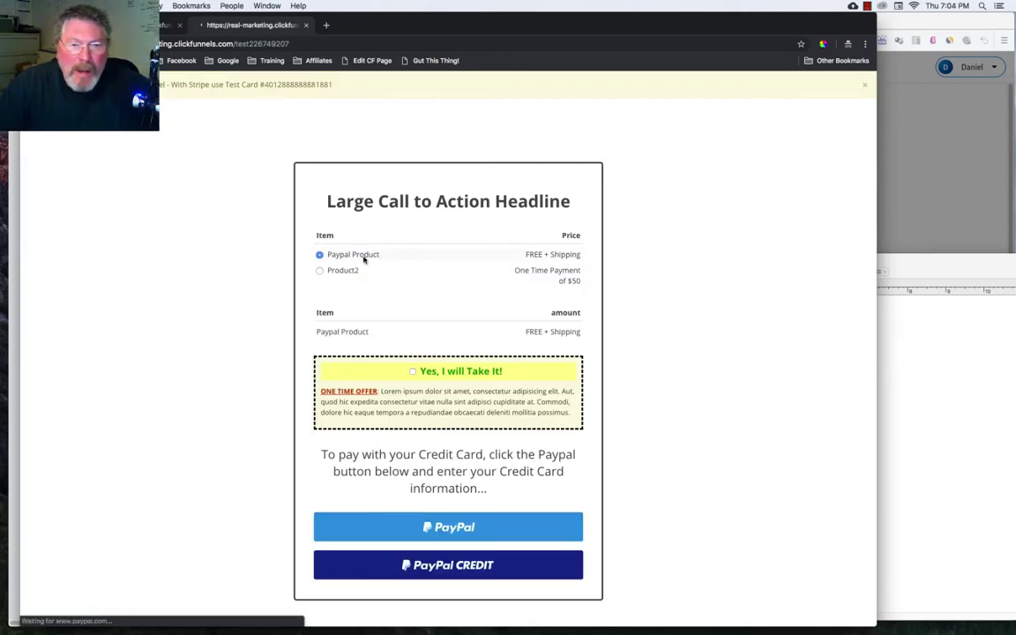
{"action": "left_click", "coordinate": [319, 271]}
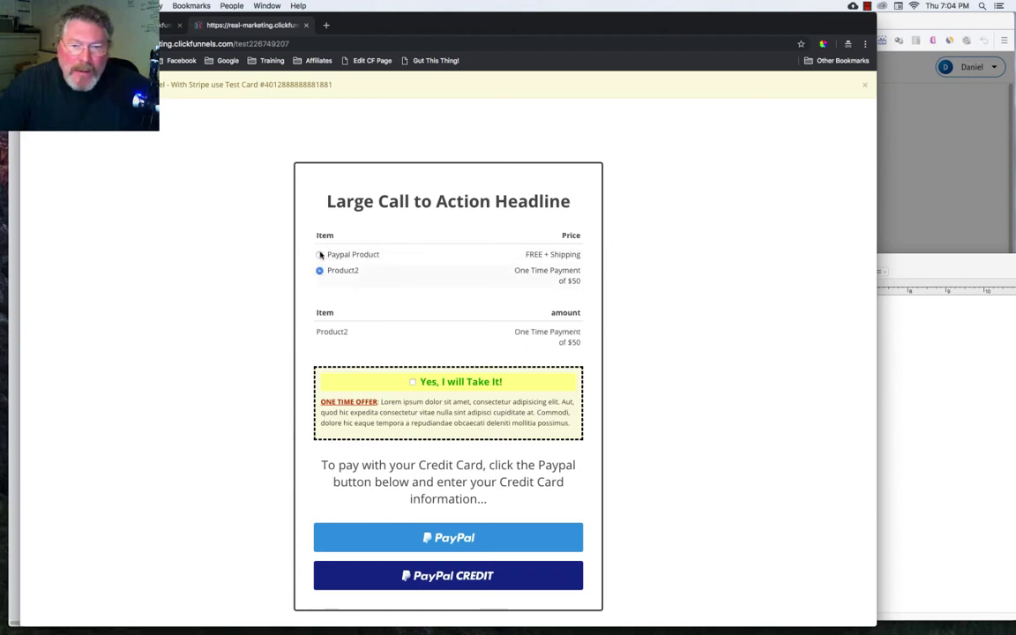
{"action": "left_click", "coordinate": [319, 255]}
{"action": "left_click", "coordinate": [319, 270]}
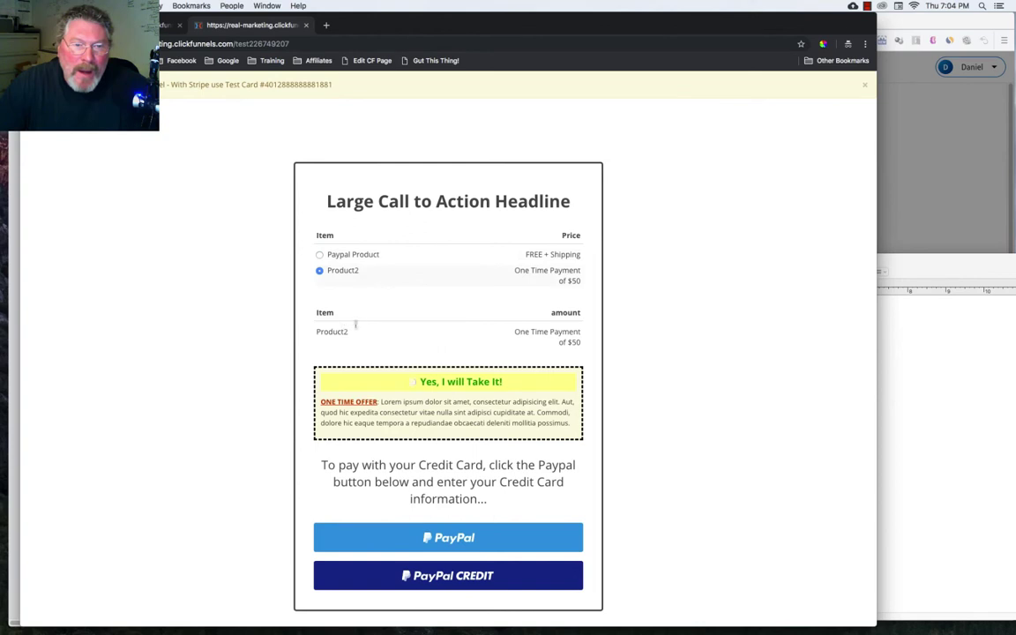
{"action": "left_click", "coordinate": [319, 255]}
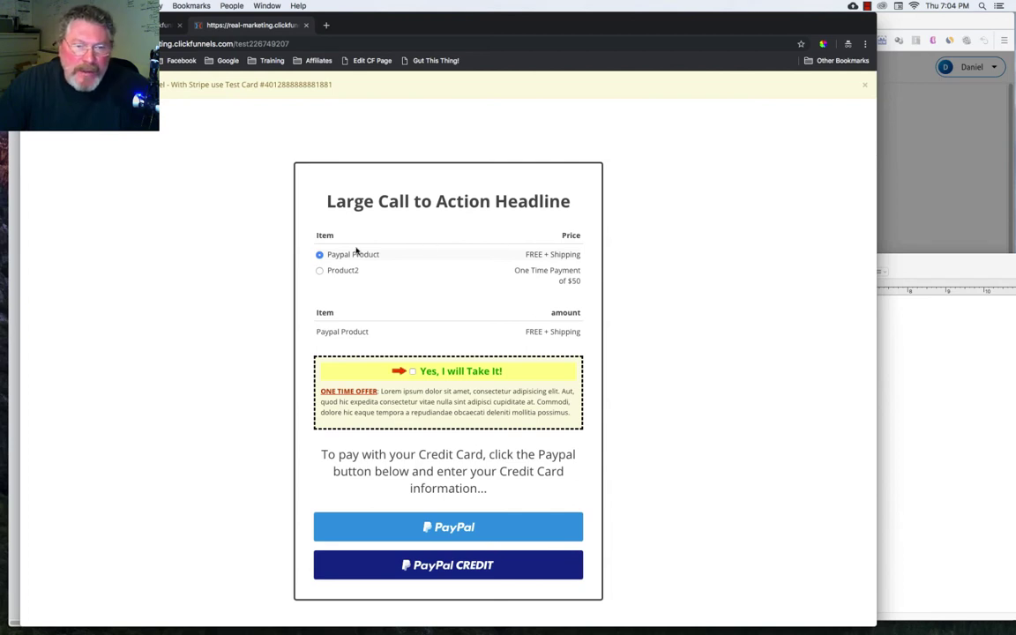
- Preview the PayPal checkout for Paypal Product and for Product2, closing each login window and keeping Product2 selected
{"action": "left_click", "coordinate": [454, 566]}
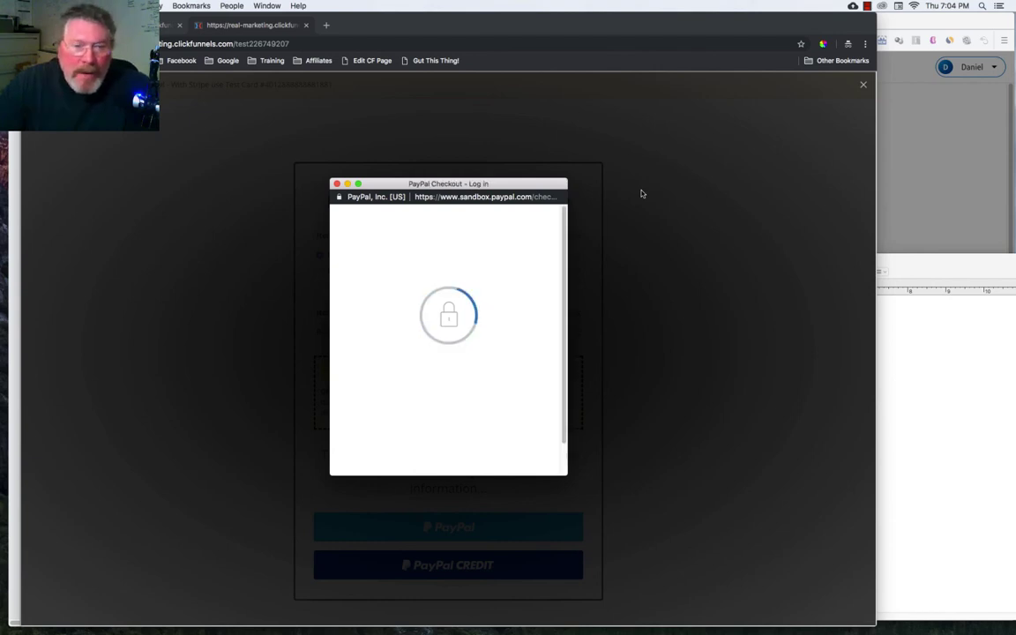
{"action": "left_click", "coordinate": [336, 184]}
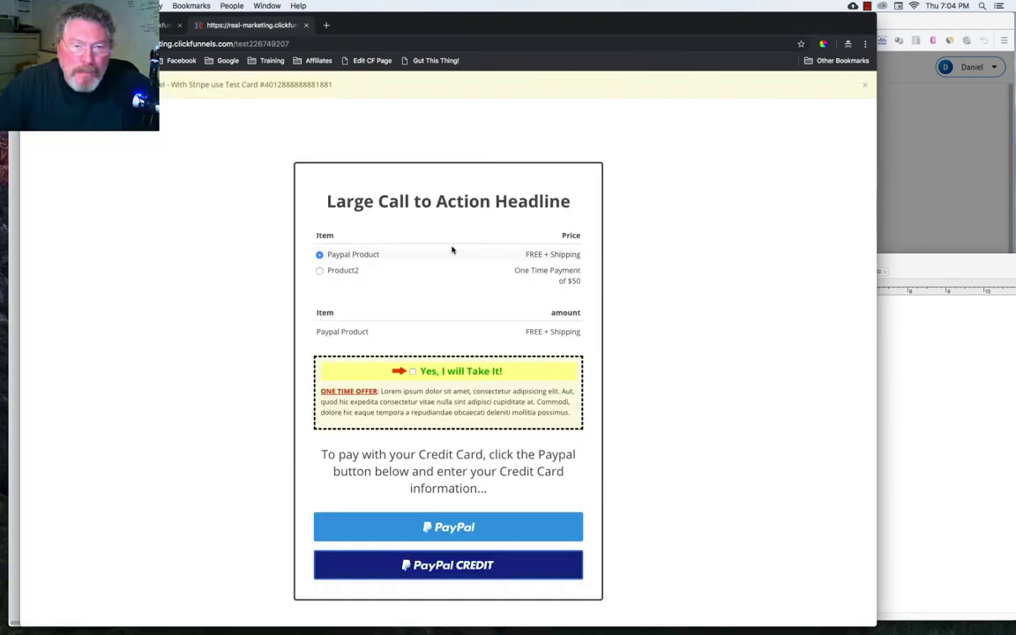
{"action": "left_click", "coordinate": [331, 275]}
{"action": "left_click", "coordinate": [454, 540]}
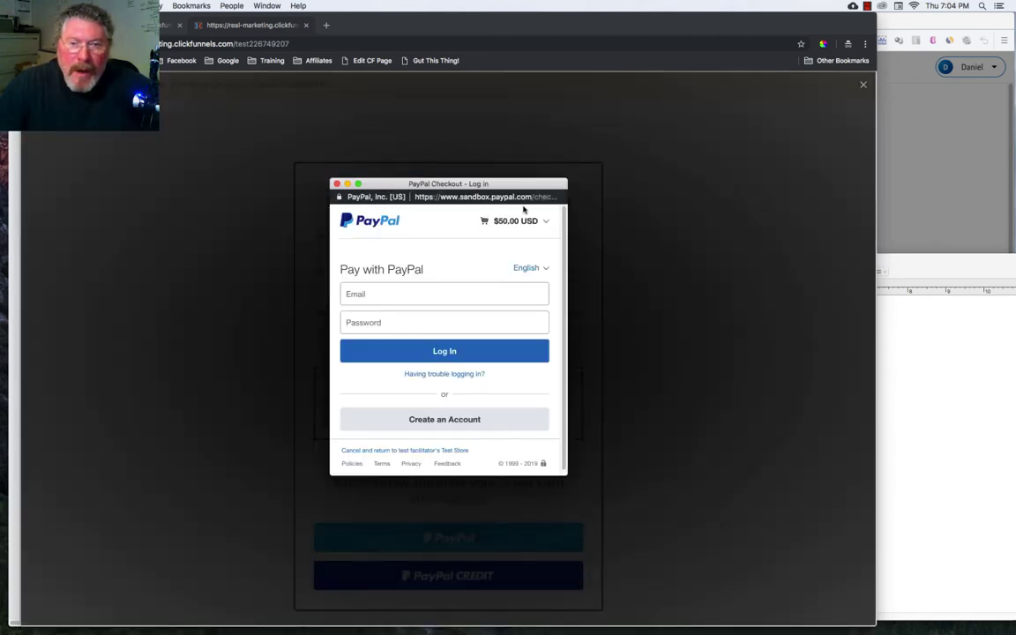
{"action": "left_click", "coordinate": [337, 185]}
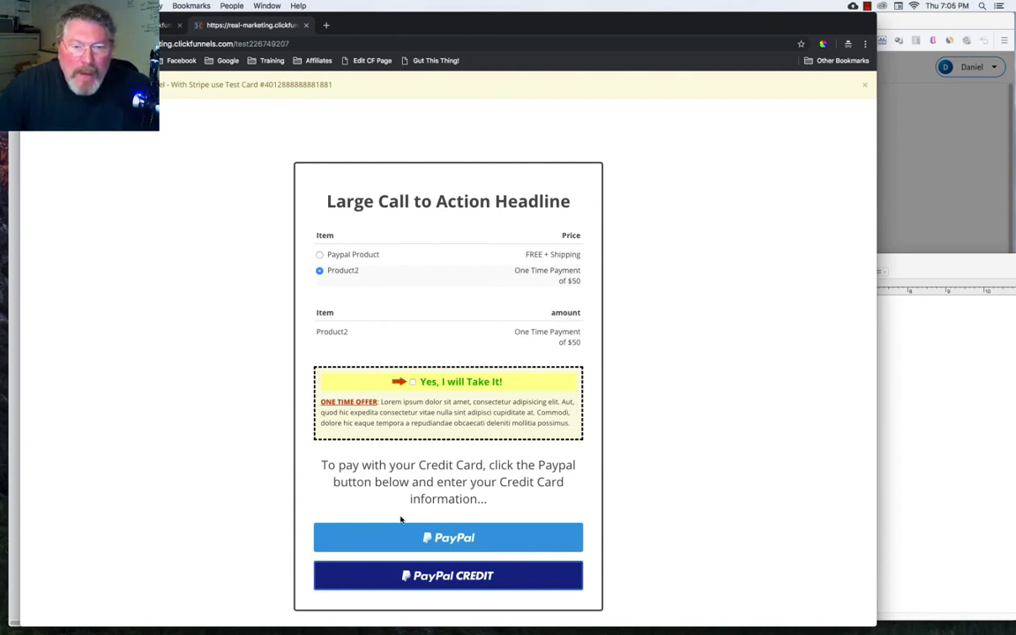
- Start the PayPal checkout for Product2, and choose to pay with a debit or credit card
{"action": "left_click", "coordinate": [438, 537]}
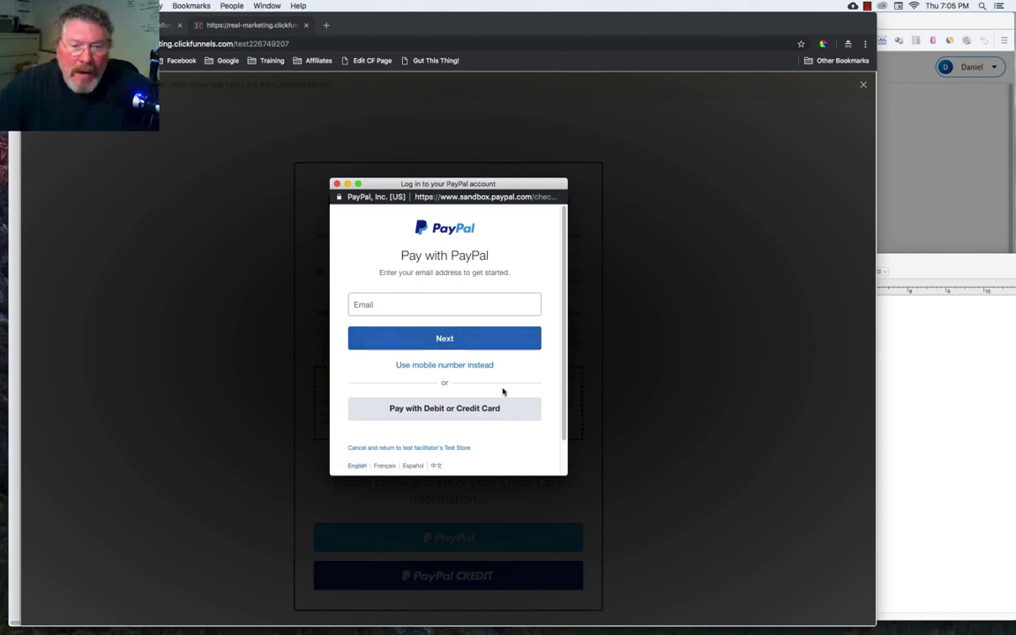
{"action": "left_click", "coordinate": [468, 409]}
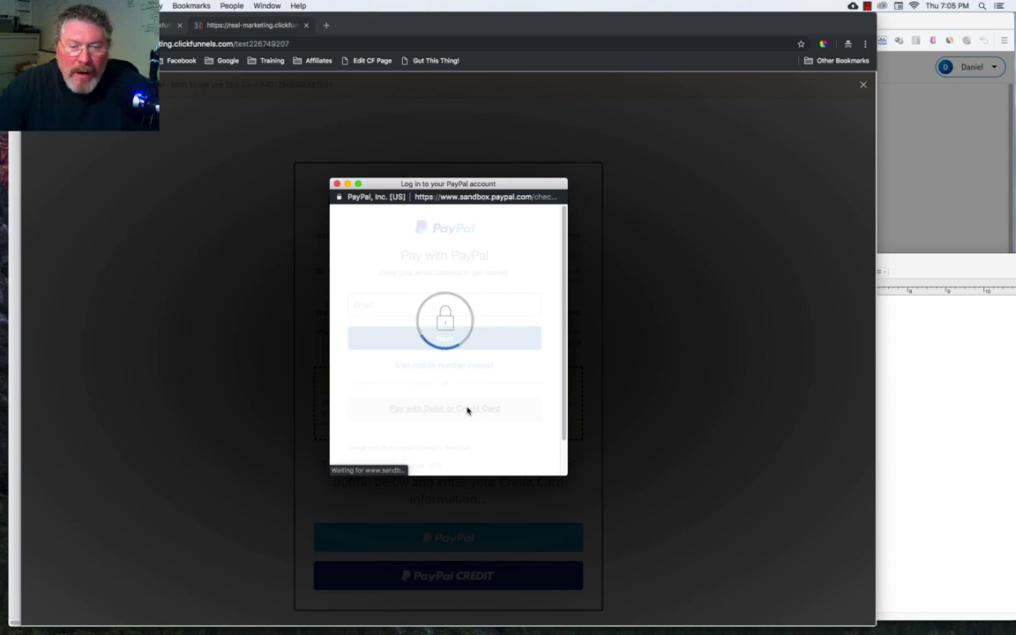